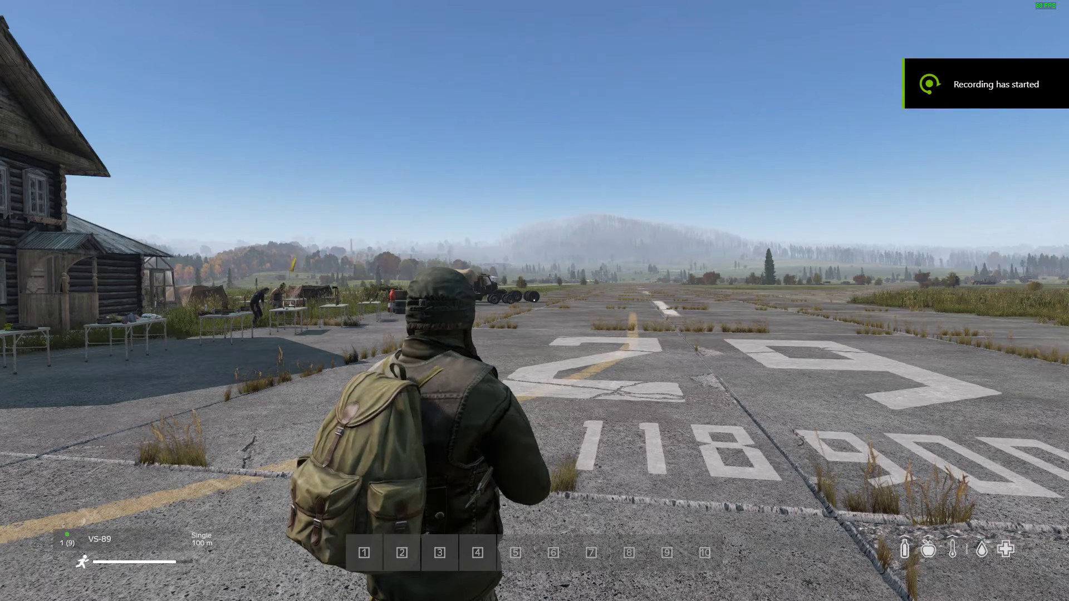
pyautogui.rightClick(534, 300)
pyautogui.rightClick(535, 301)
pyautogui.rightClick(535, 301)
pyautogui.rightClick(535, 301)
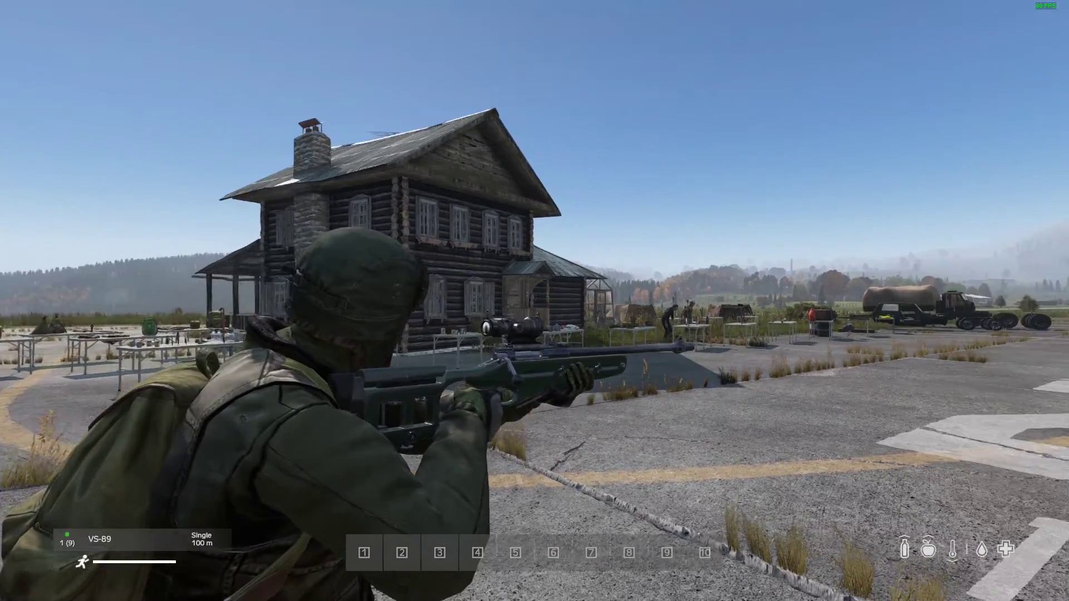
pyautogui.rightClick(534, 301)
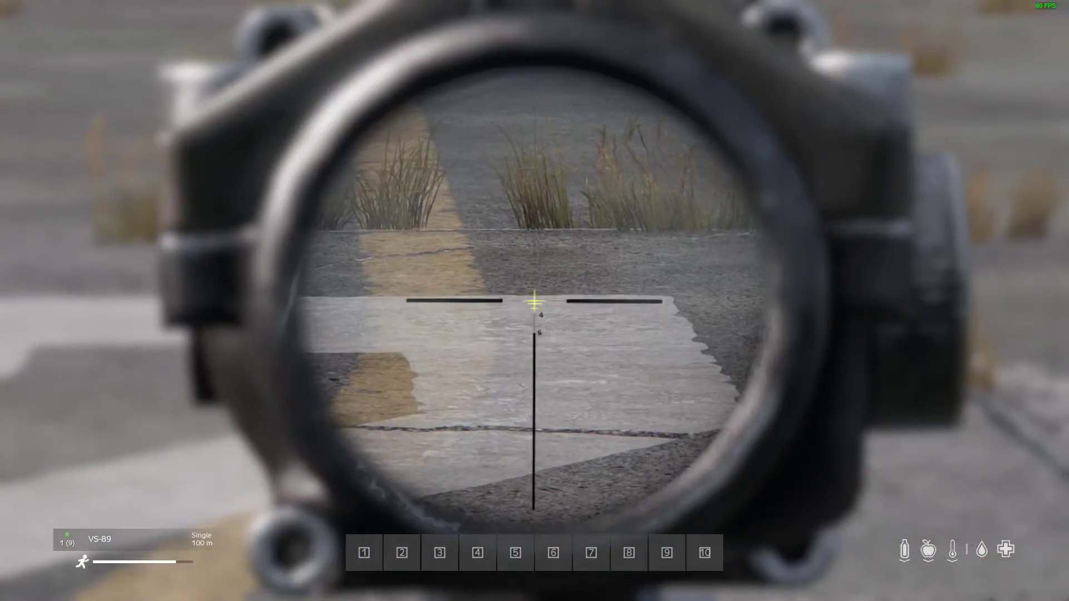
pyautogui.rightClick(535, 300)
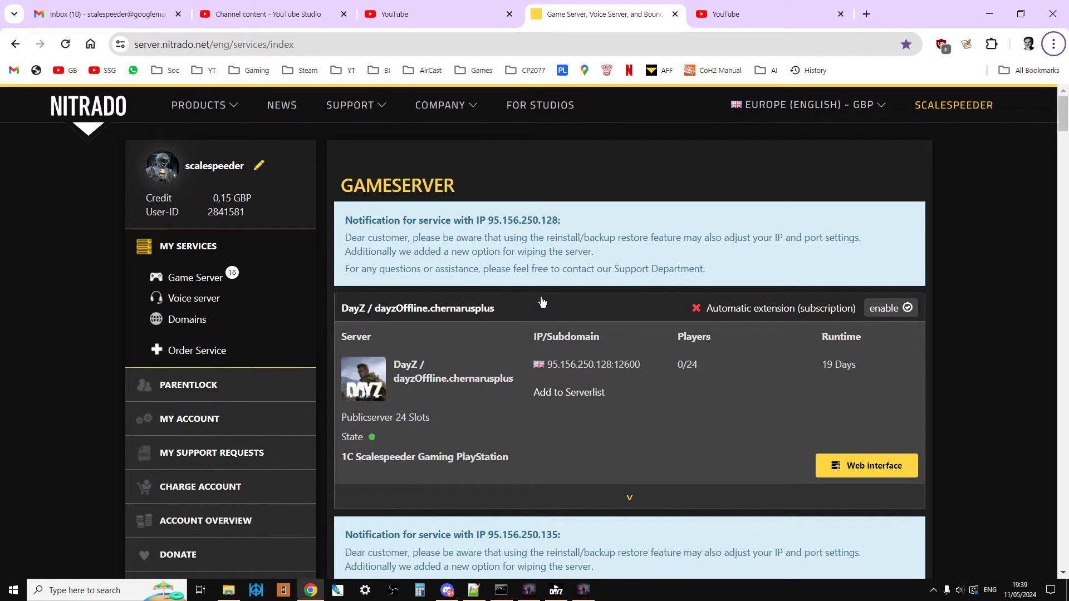
# Step: Open the web interface of the 1C Scalespeeder Gaming PlayStation server and highlight its game version in the server status
pyautogui.scroll(-1, 542, 301)
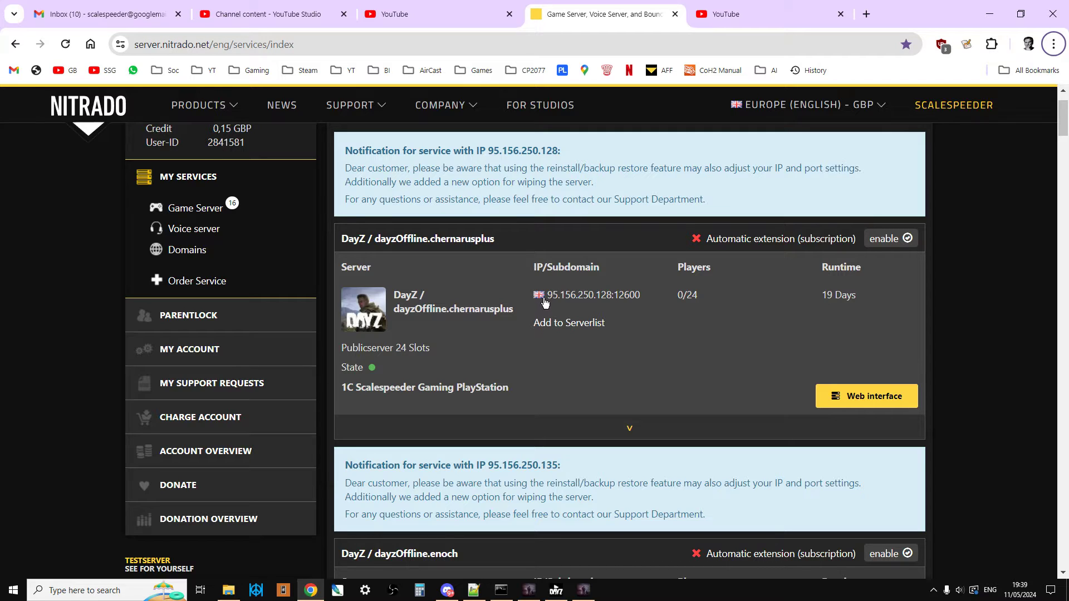
pyautogui.click(875, 400)
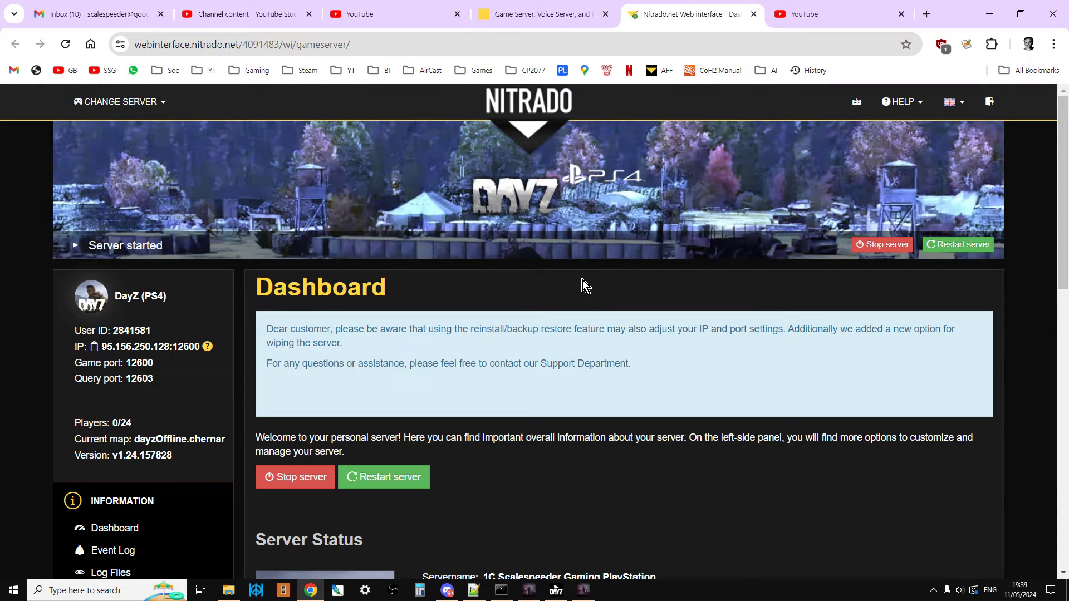
pyautogui.scroll(-4, 598, 253)
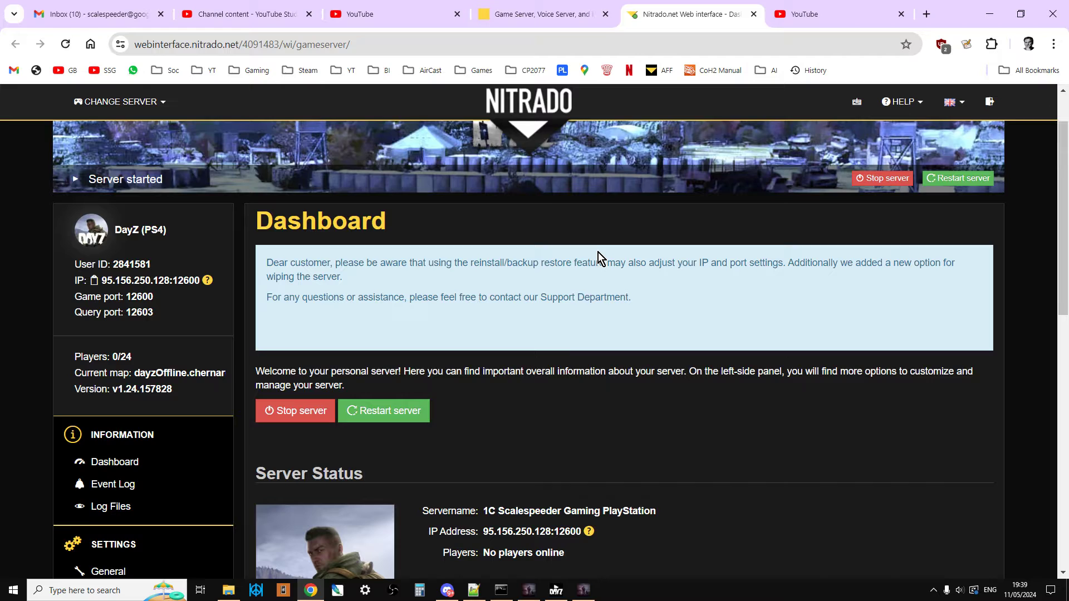
pyautogui.scroll(-3, 606, 250)
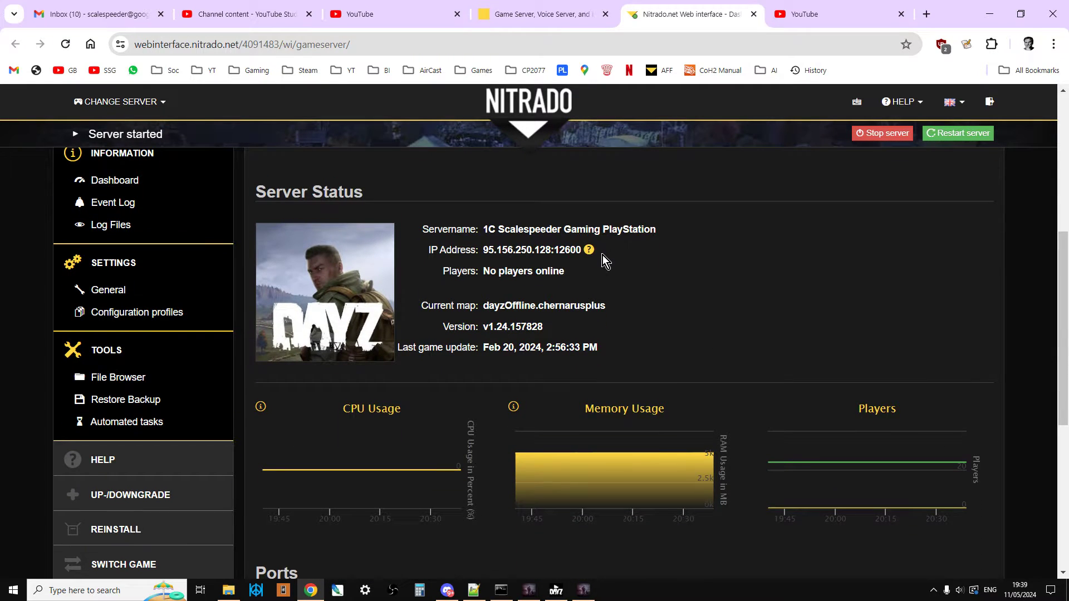
pyautogui.scroll(-1, 574, 262)
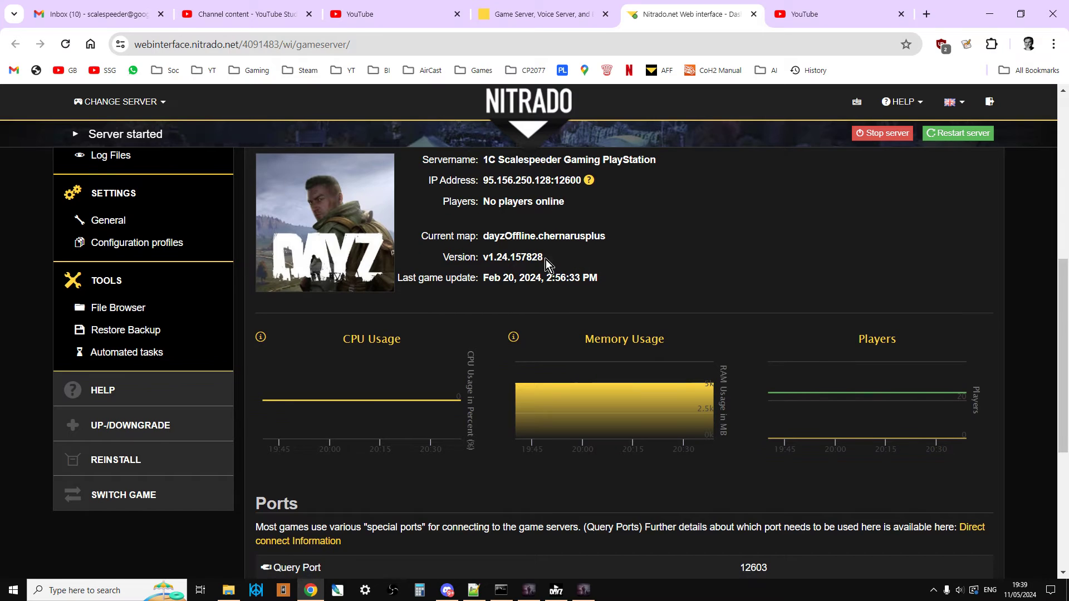
pyautogui.moveTo(545, 260); pyautogui.dragTo(479, 261)
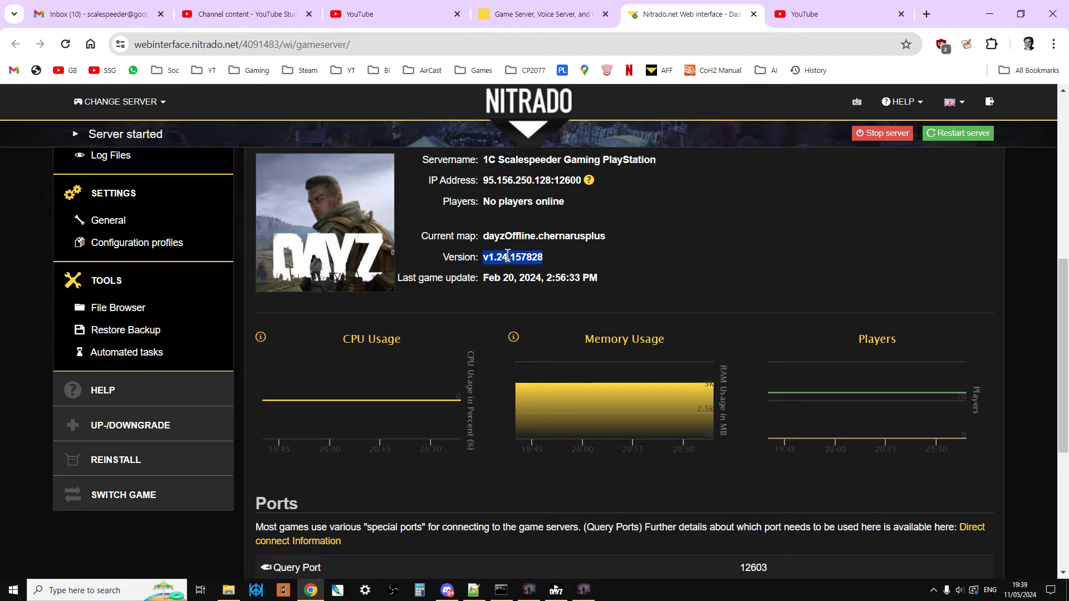
# Step: Open the server's file browser and go to the dayzOffline.chernarusplus folder inside dayzps_missions
pyautogui.click(116, 307)
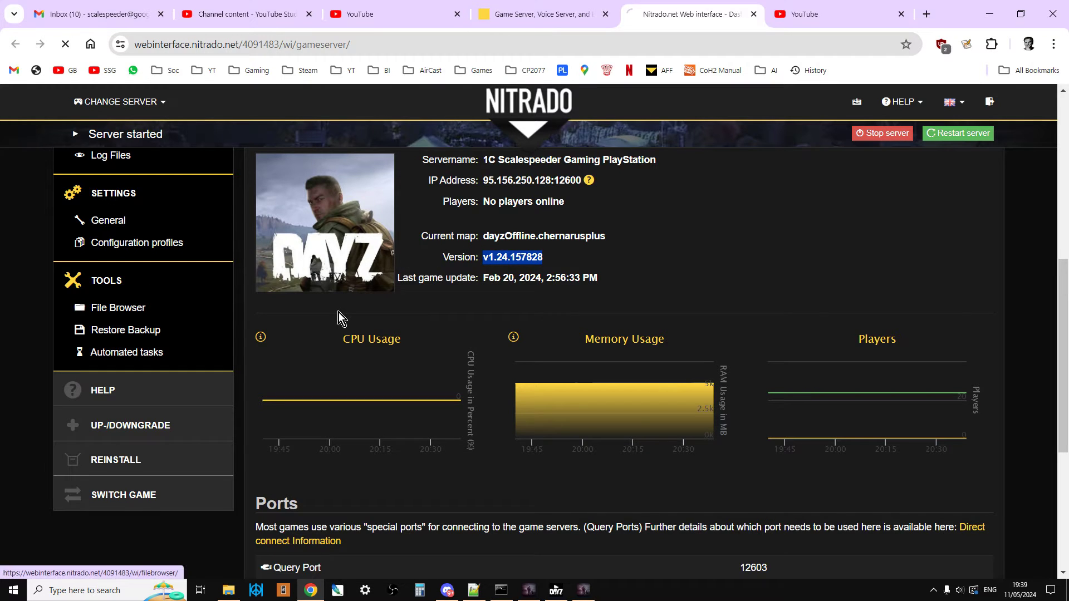
pyautogui.scroll(-7, 406, 288)
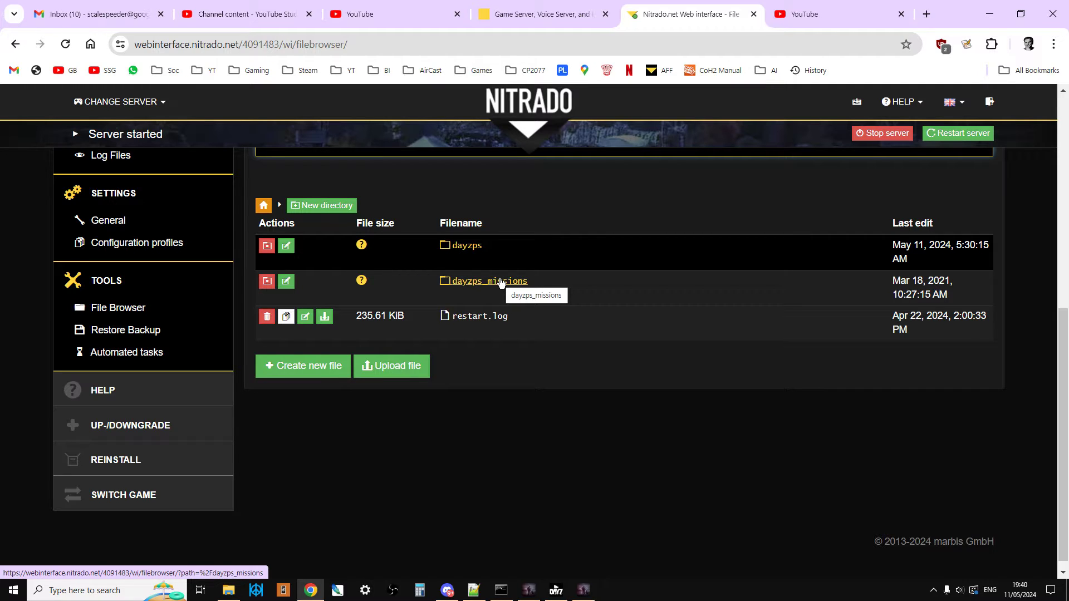
pyautogui.click(501, 283)
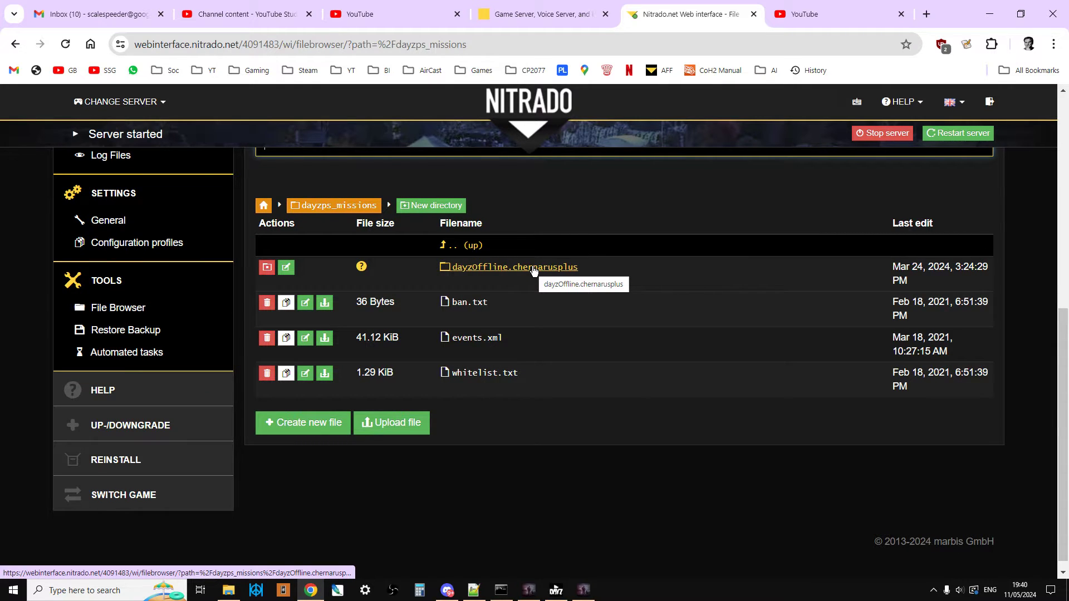
pyautogui.click(544, 268)
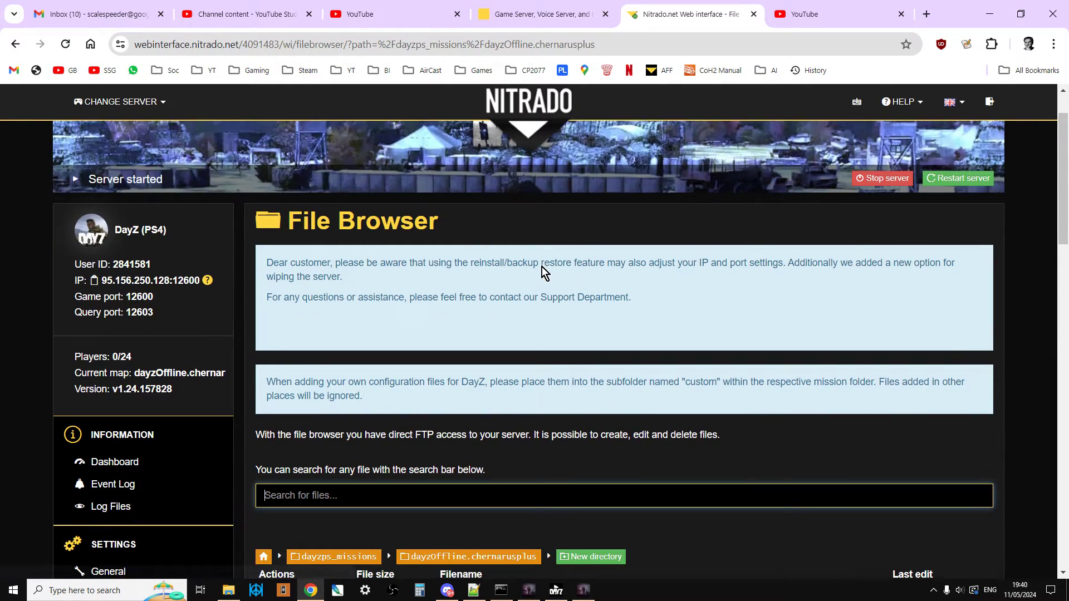
# Step: Look through the mission folder's configuration files, including cfgspawnabletypes.xml, and open the db folder containing types.xml
pyautogui.scroll(-2, 539, 275)
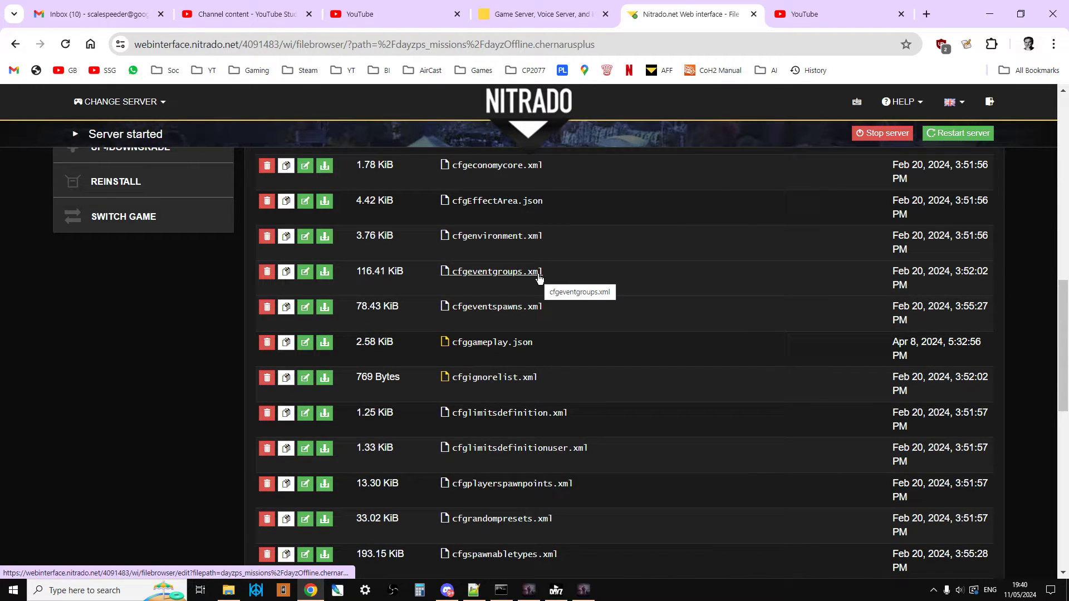
pyautogui.scroll(-2, 539, 279)
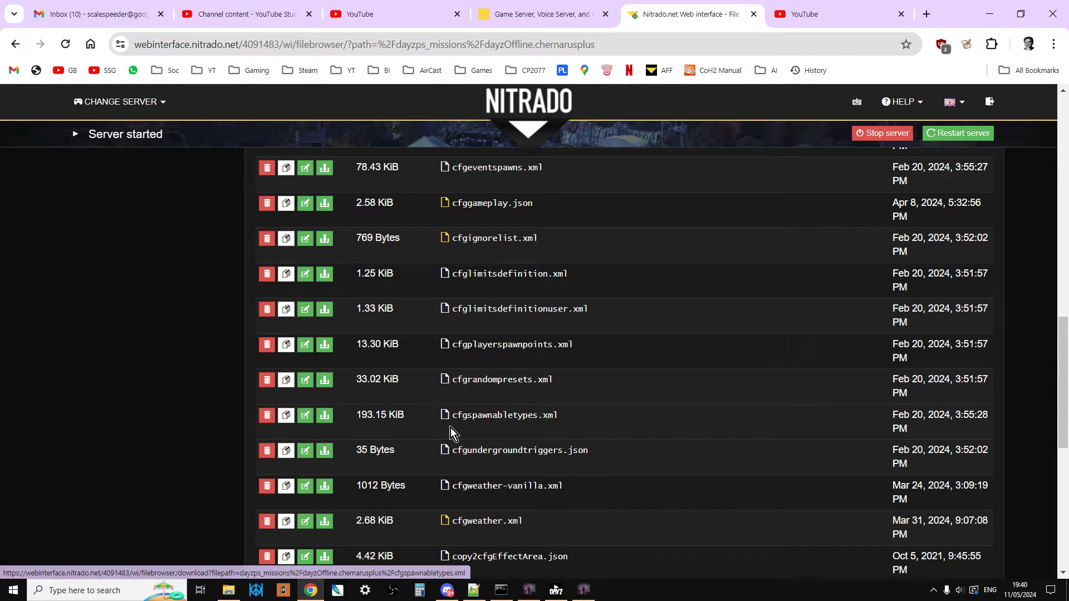
pyautogui.scroll(4, 472, 423)
pyautogui.scroll(5, 472, 423)
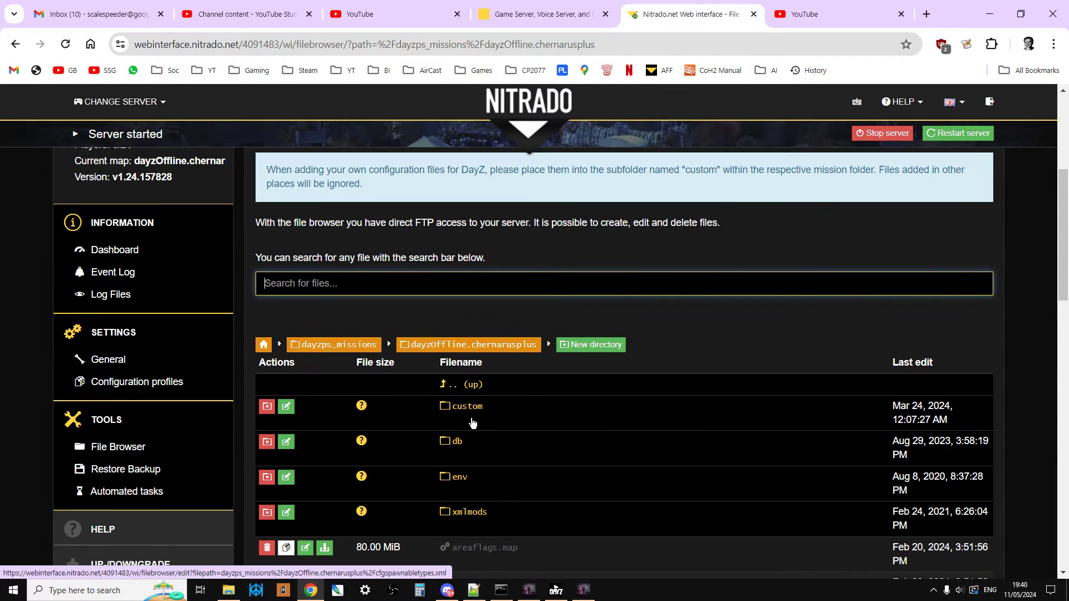
pyautogui.click(455, 442)
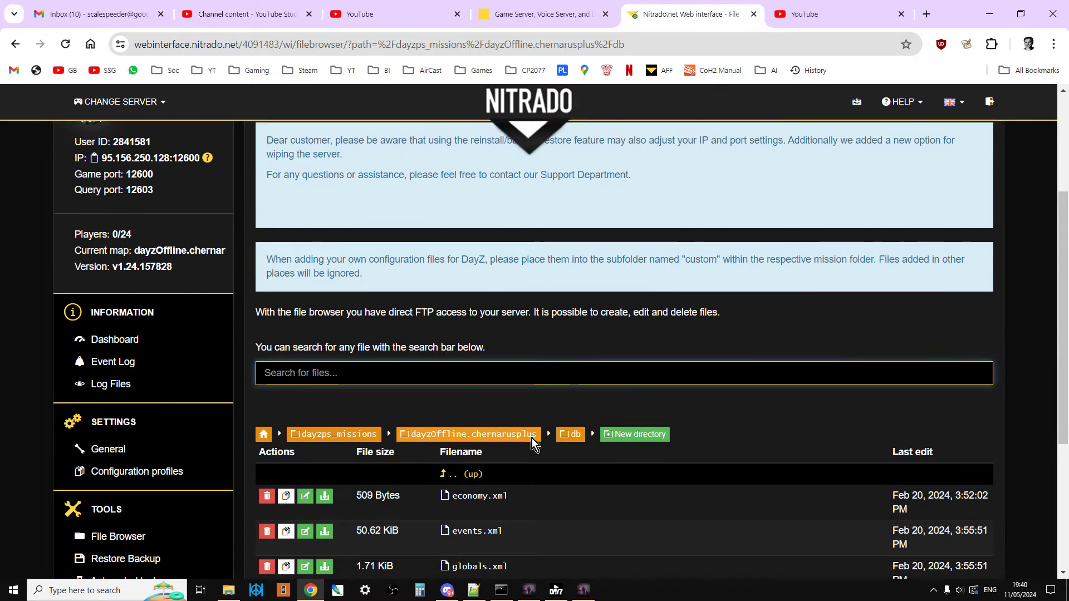
pyautogui.scroll(-1, 532, 435)
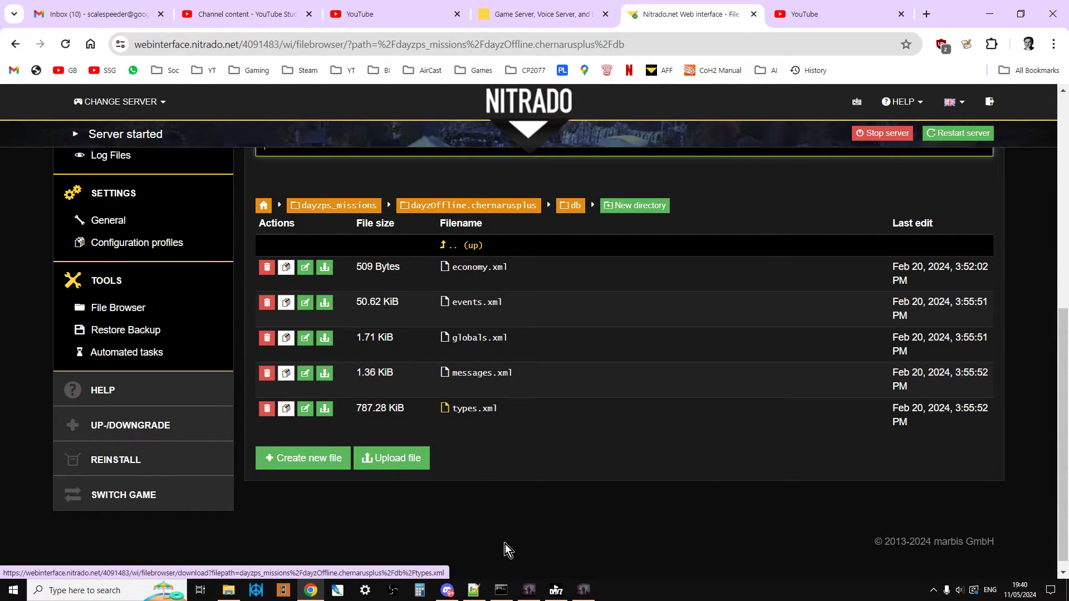
# Step: Switch to types.xml in Notepad++ and find the first entry matching sv98
pyautogui.click(473, 590)
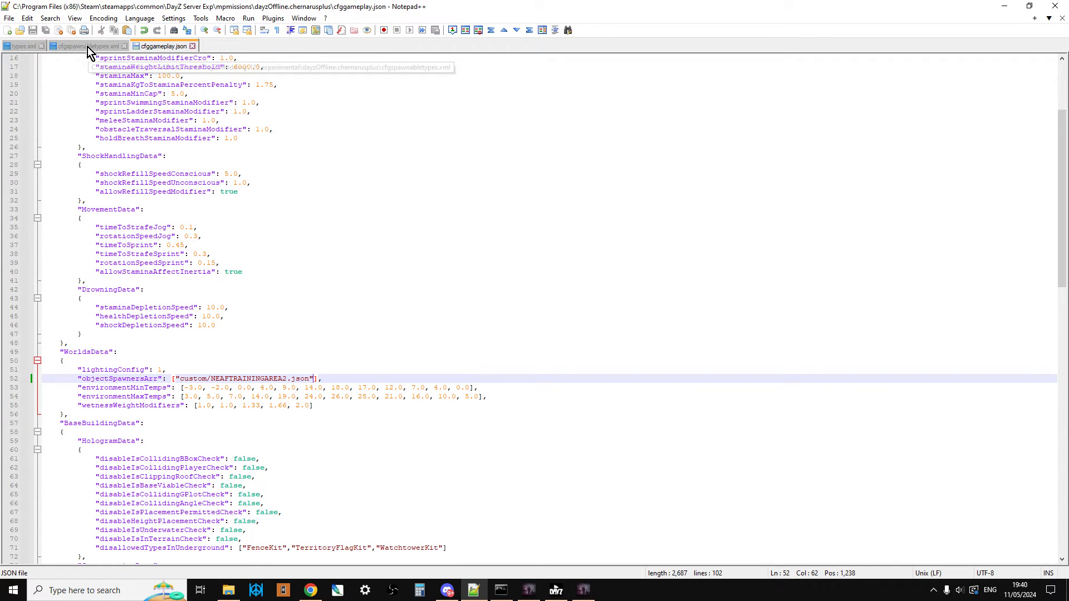
pyautogui.click(20, 46)
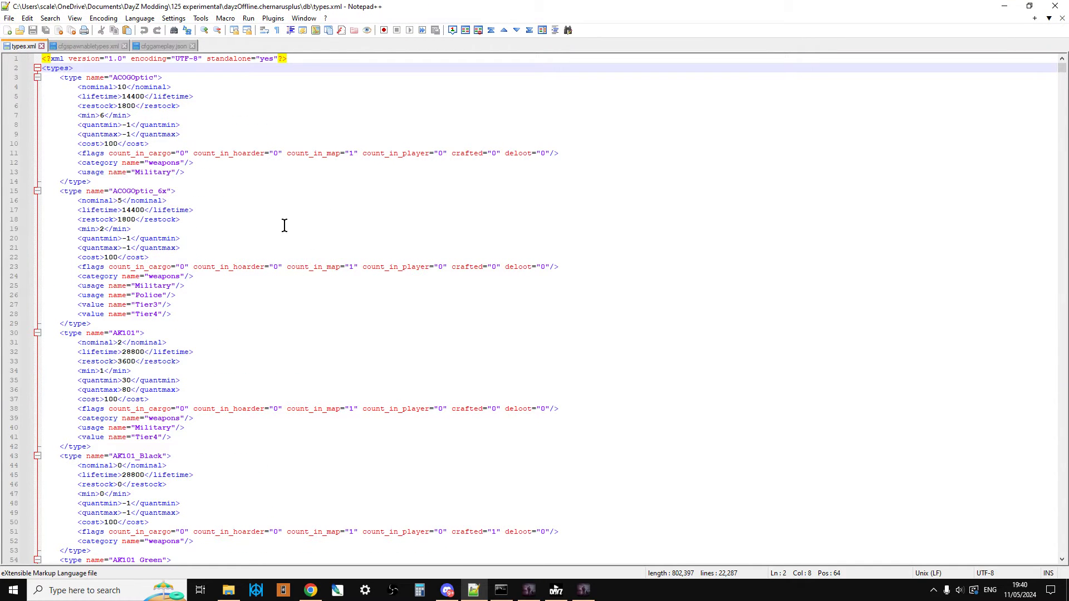
pyautogui.click(278, 191)
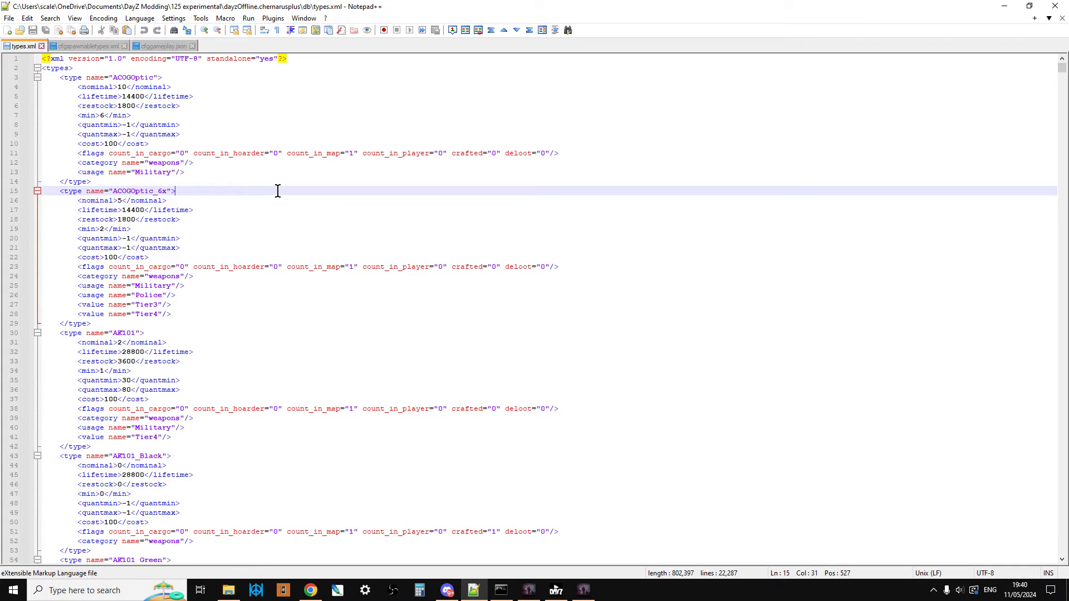
pyautogui.hotkey('ctrl', 'f')
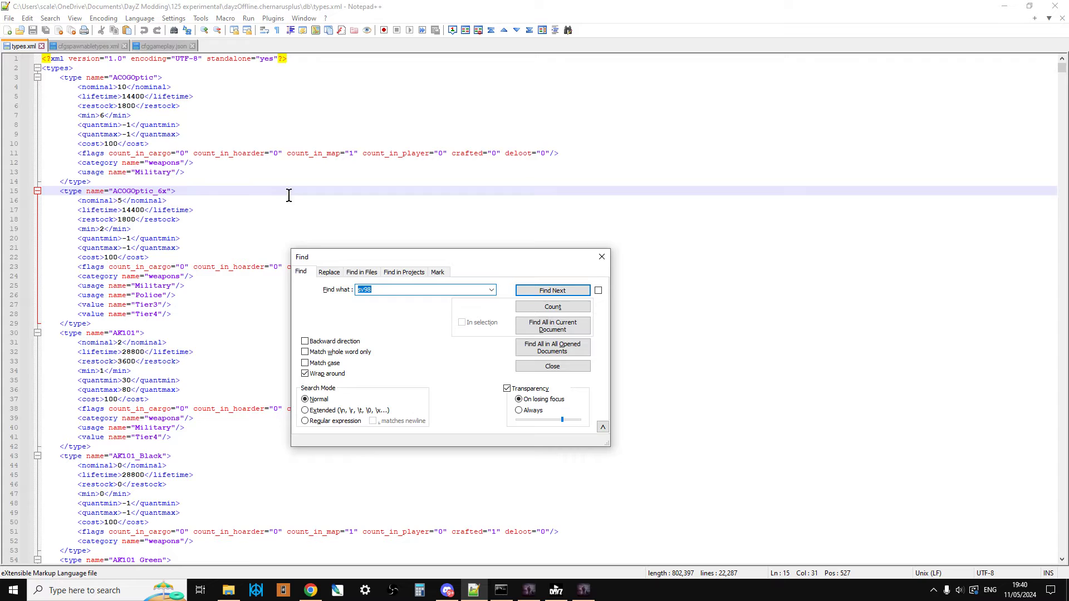
pyautogui.click(557, 291)
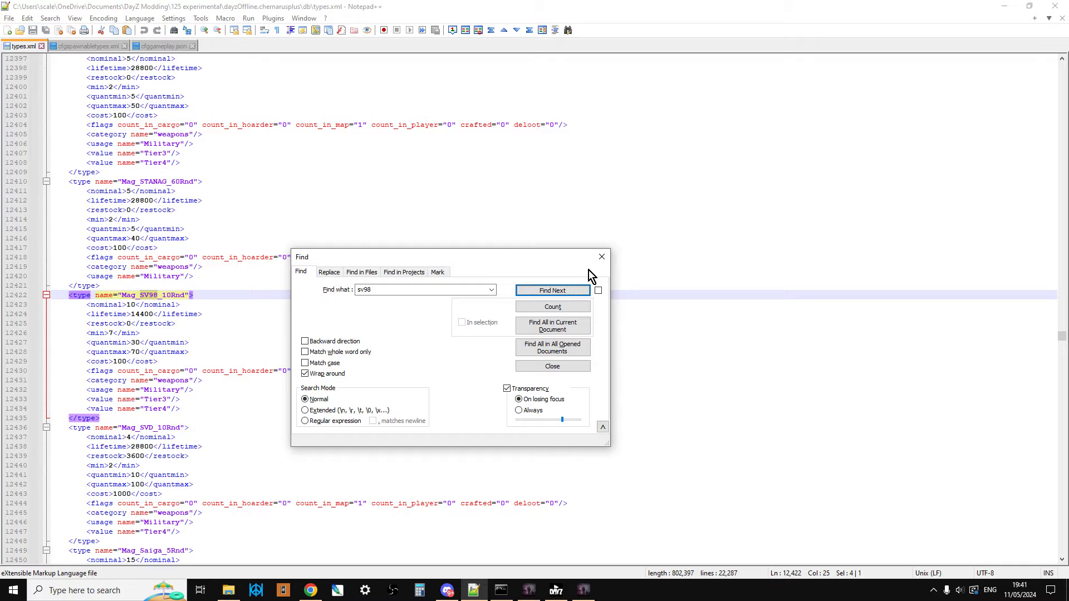
pyautogui.click(601, 258)
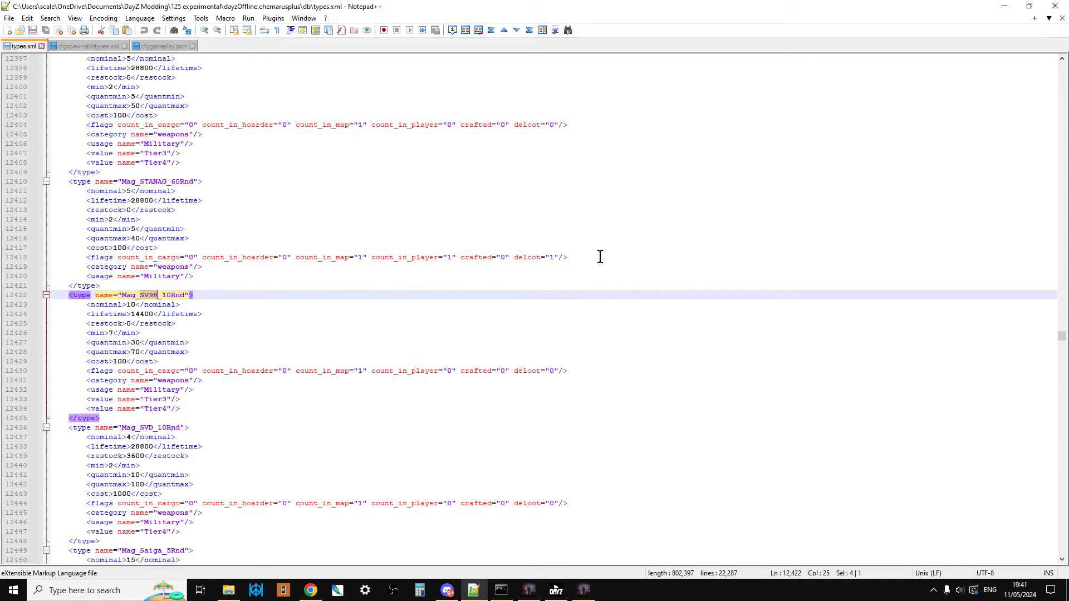
# Step: Set the Mag_SV98_10Rnd entry's nominal to 20 and its min to 17
pyautogui.scroll(-1, 273, 326)
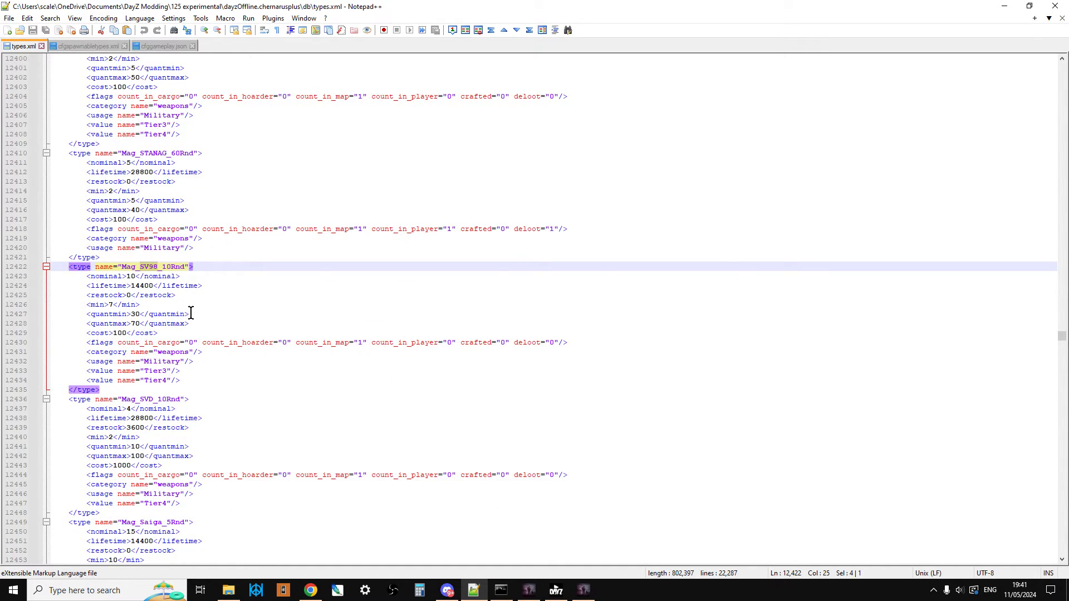
pyautogui.click(135, 276)
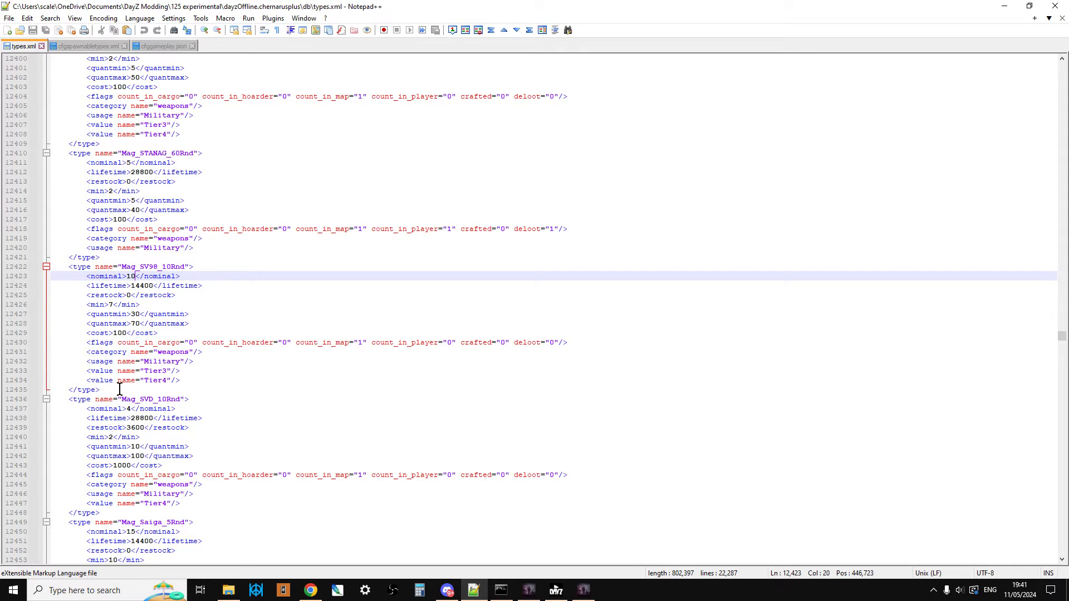
pyautogui.press('BackSpace')
pyautogui.press('BackSpace')
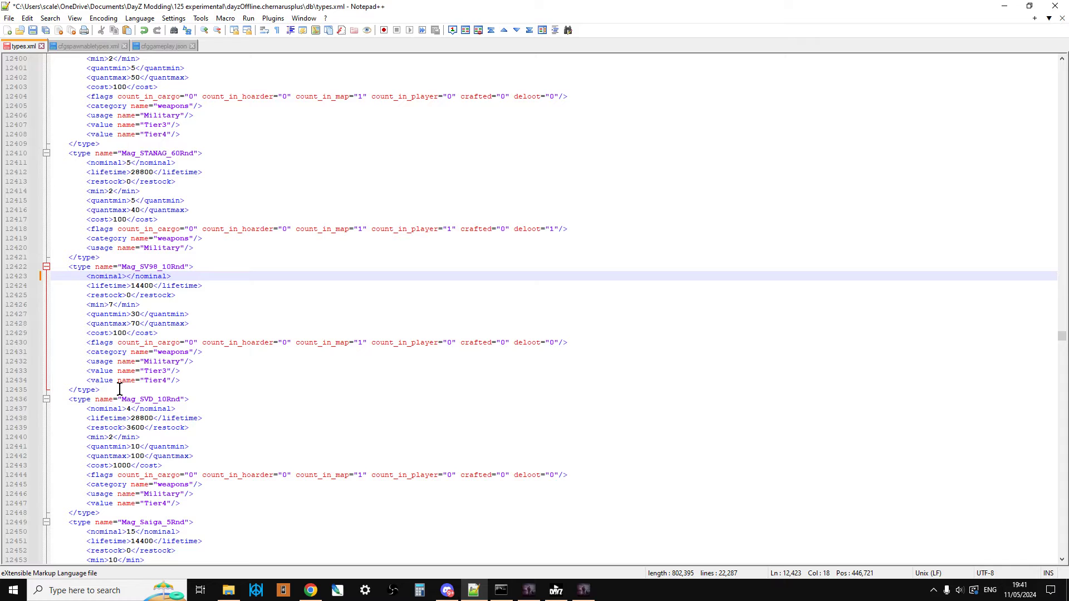
pyautogui.write('20')
pyautogui.click(110, 305)
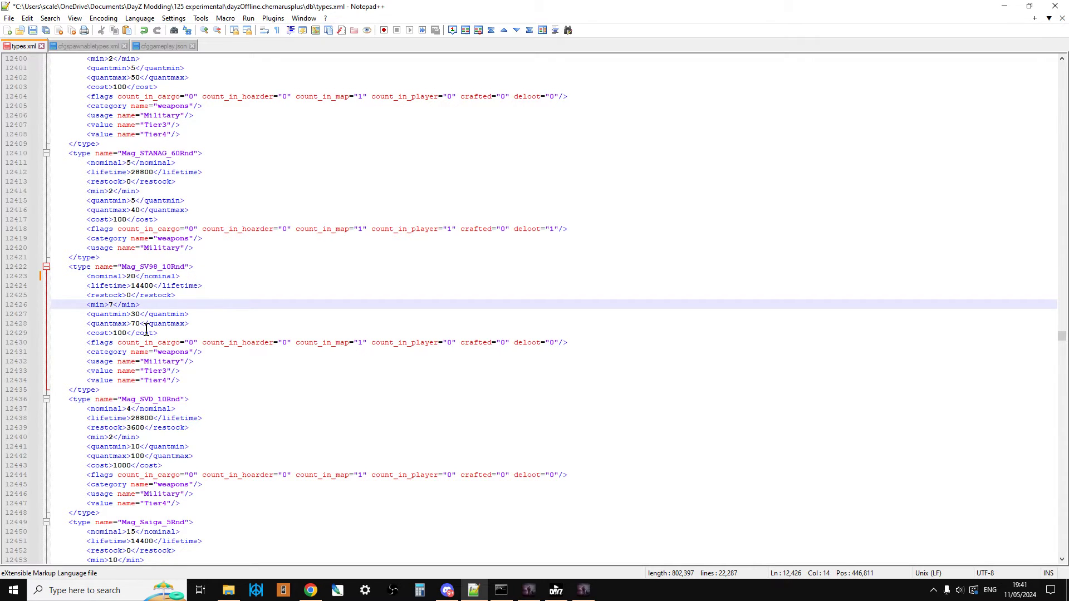
pyautogui.write('1')
# Step: Set the Mag_SV98_10Rnd entry's quantmin to 99 and its quantmax to 100
pyautogui.click(139, 314)
pyautogui.press('BackSpace')
pyautogui.press('BackSpace')
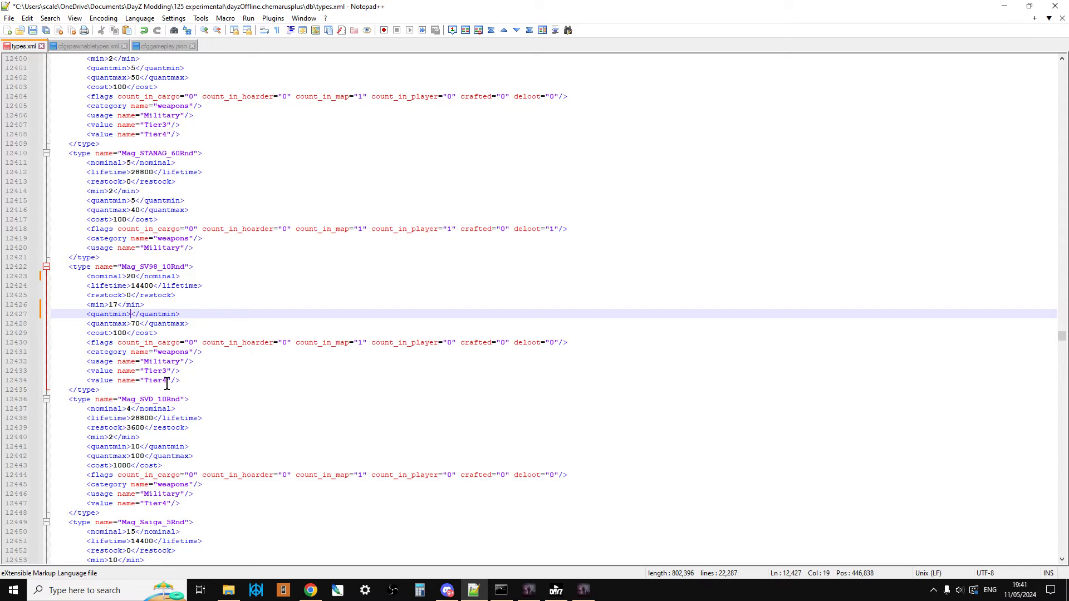
pyautogui.write('99')
pyautogui.click(139, 324)
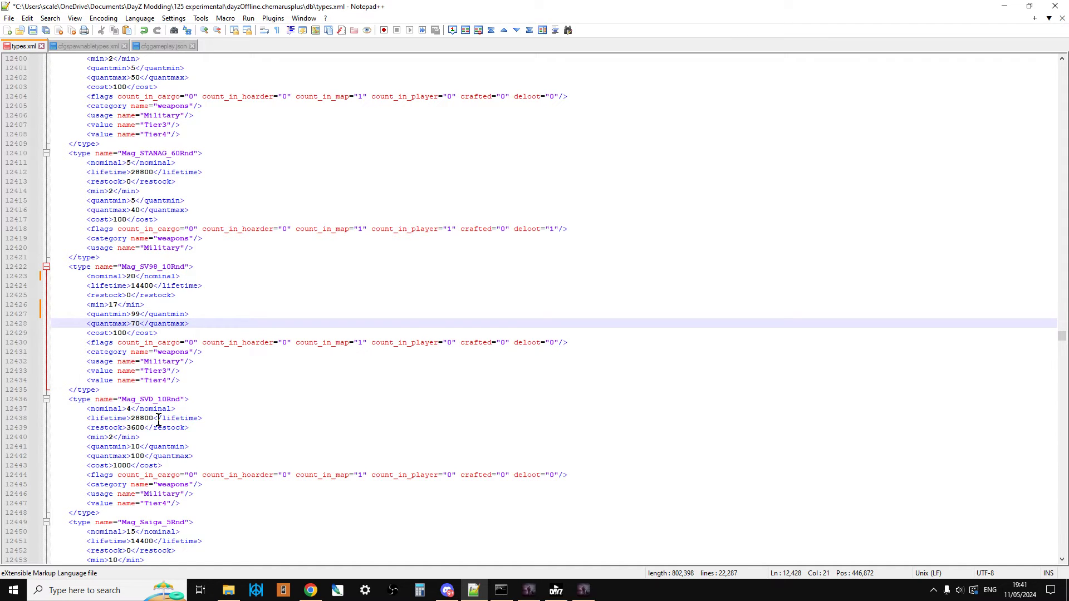
pyautogui.press('BackSpace')
pyautogui.press('BackSpace')
pyautogui.write('100')
# Step: Review the Mag_SV98_10Rnd entry's flags, category, usage and tier value lines
pyautogui.click(255, 343)
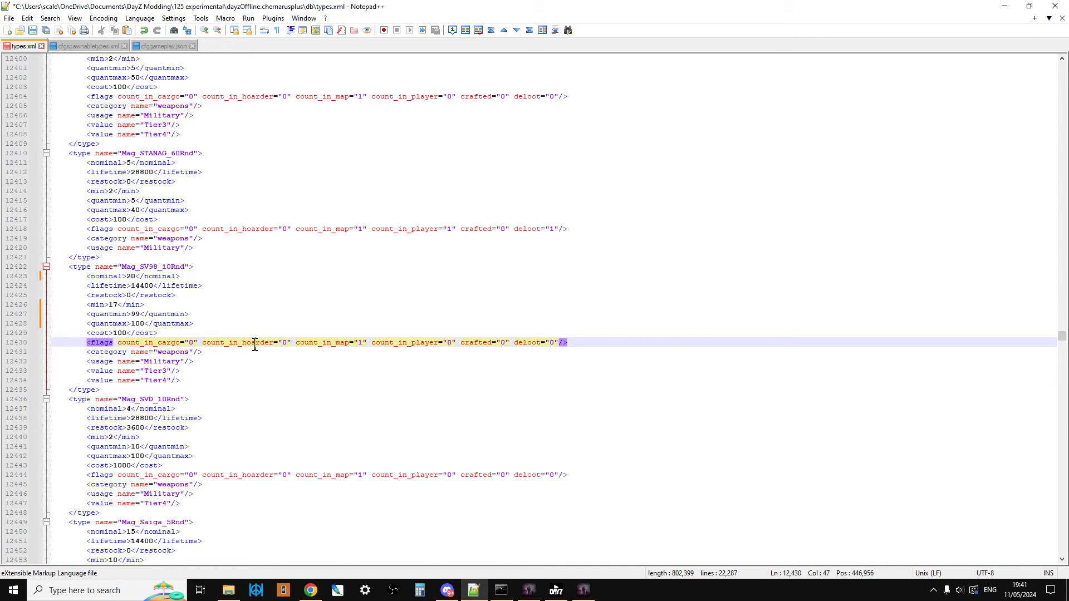
pyautogui.click(215, 353)
pyautogui.click(204, 361)
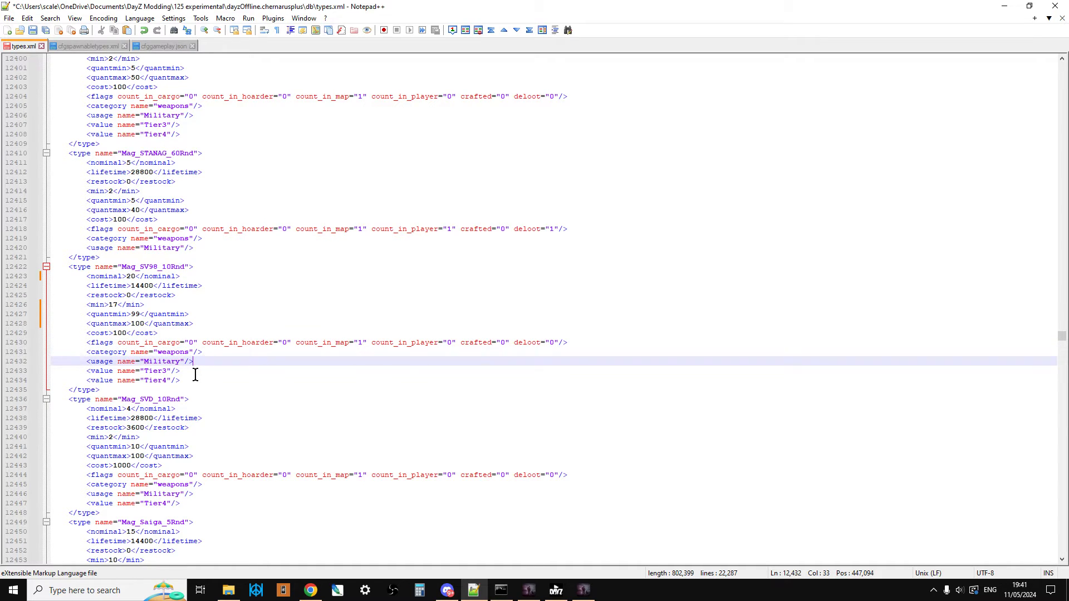
pyautogui.click(195, 371)
pyautogui.click(195, 390)
pyautogui.click(207, 379)
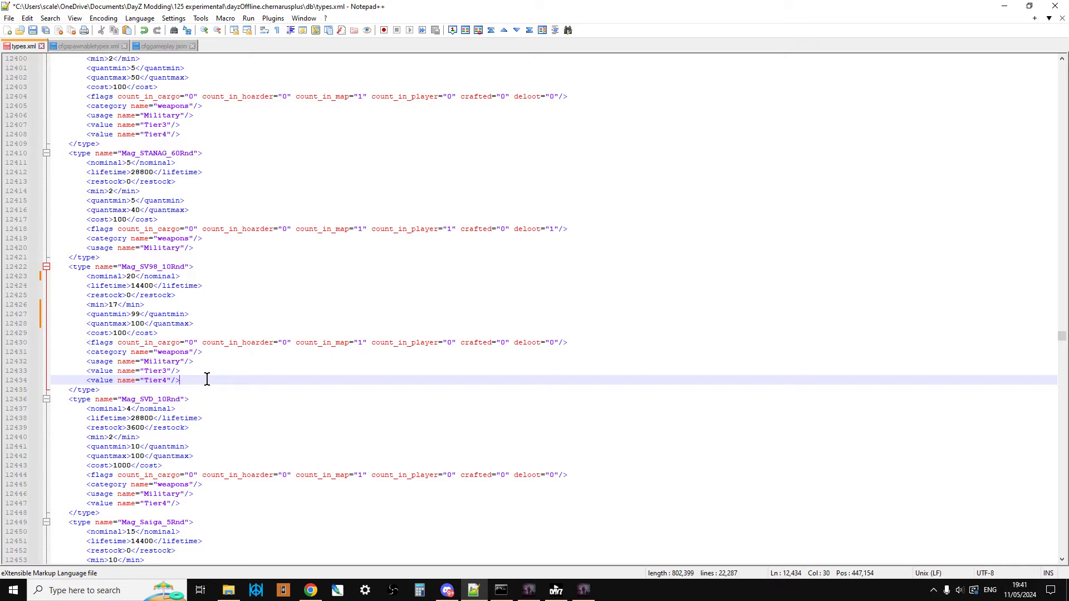
pyautogui.click(203, 360)
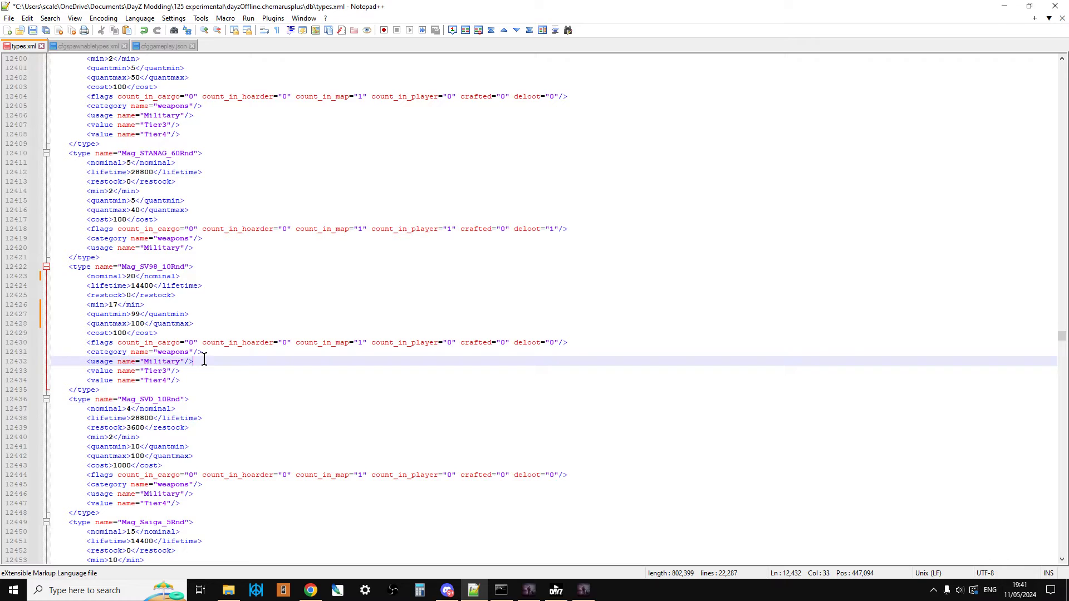
pyautogui.click(186, 378)
pyautogui.click(186, 368)
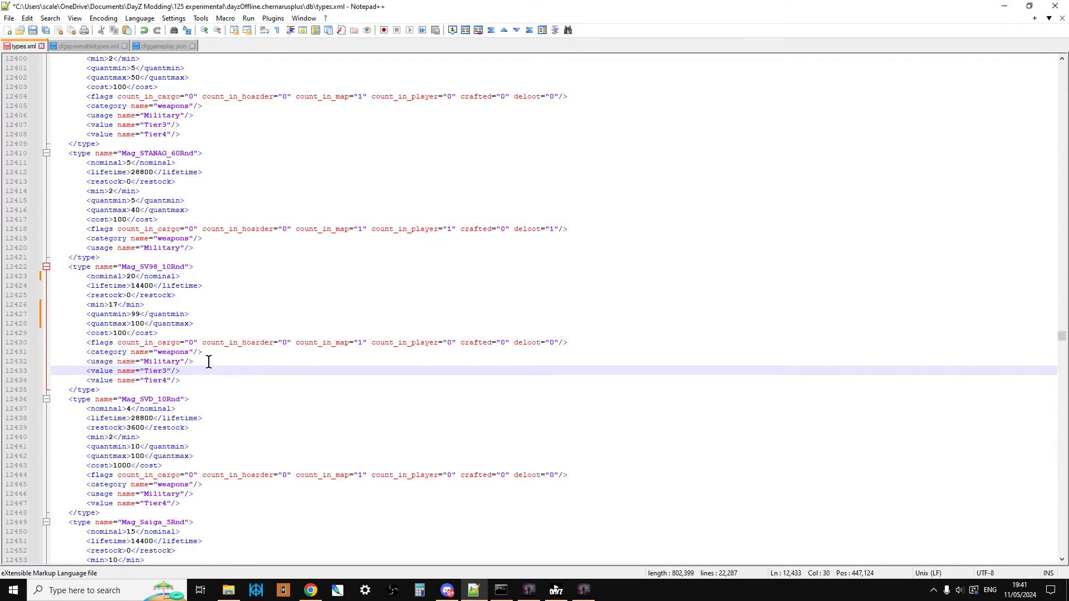
# Step: Find the next sv98 match in types.xml to reach the SV98 rifle's own entry
pyautogui.click(236, 358)
pyautogui.hotkey('ctrl', 'f')
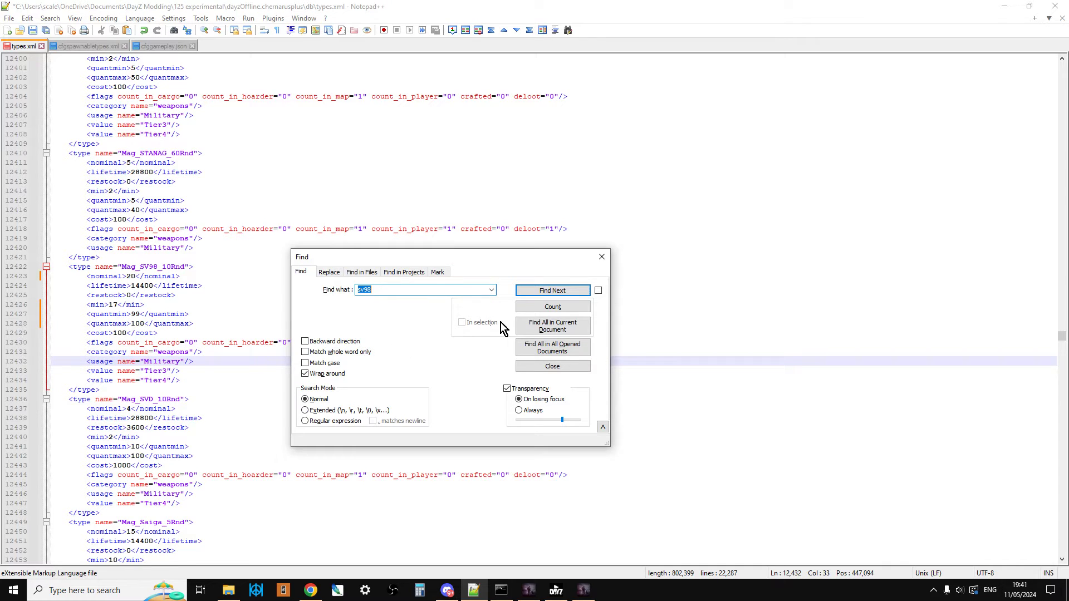
pyautogui.click(534, 294)
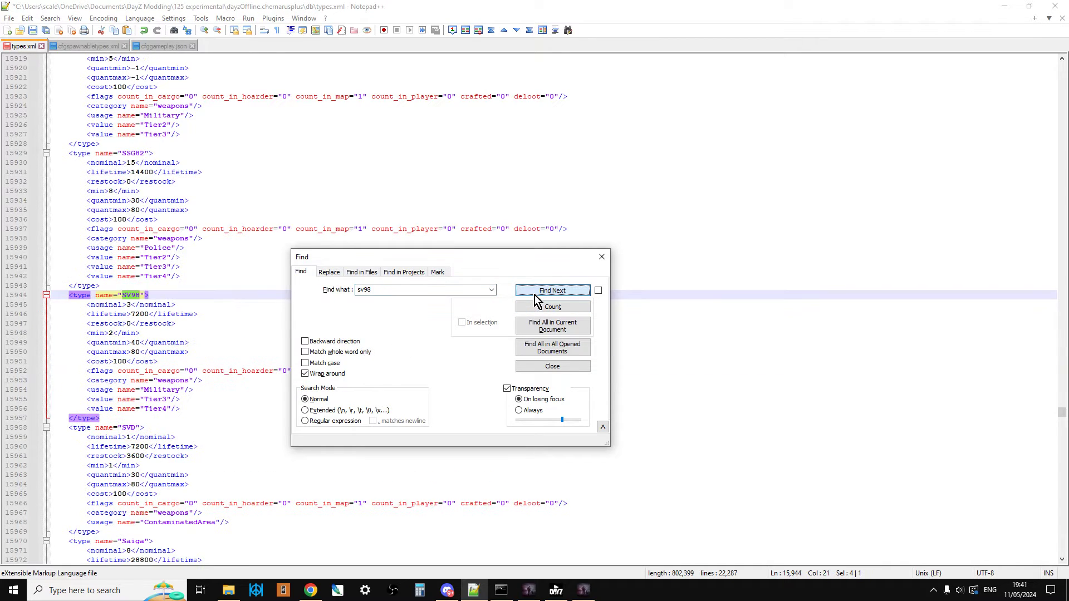
pyautogui.click(601, 257)
pyautogui.click(217, 395)
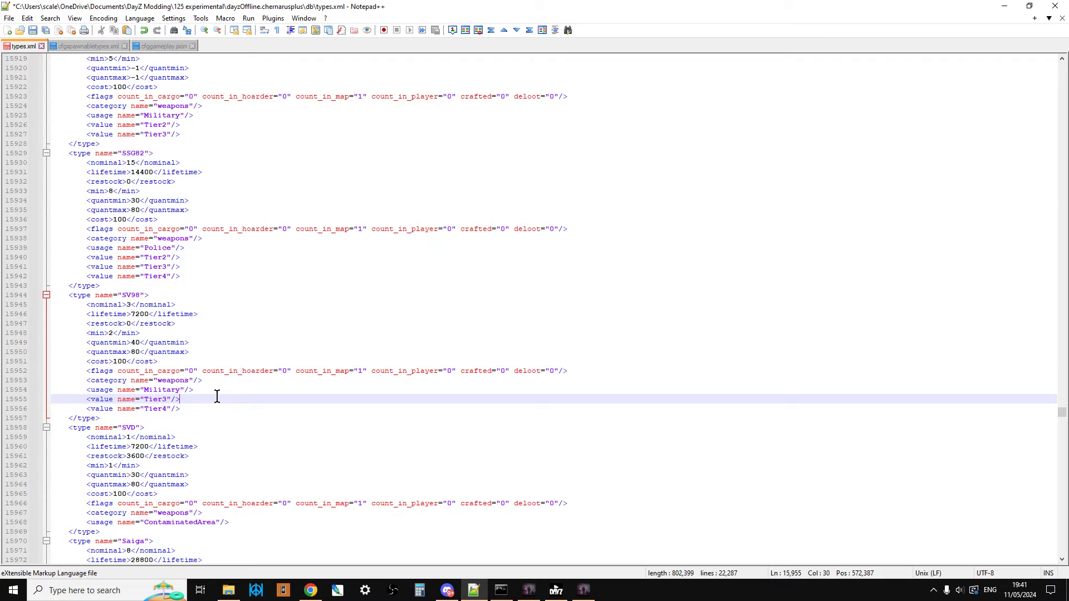
# Step: Set the SV98 rifle entry's nominal to 6 and its min to 4
pyautogui.scroll(-1, 217, 395)
pyautogui.click(129, 277)
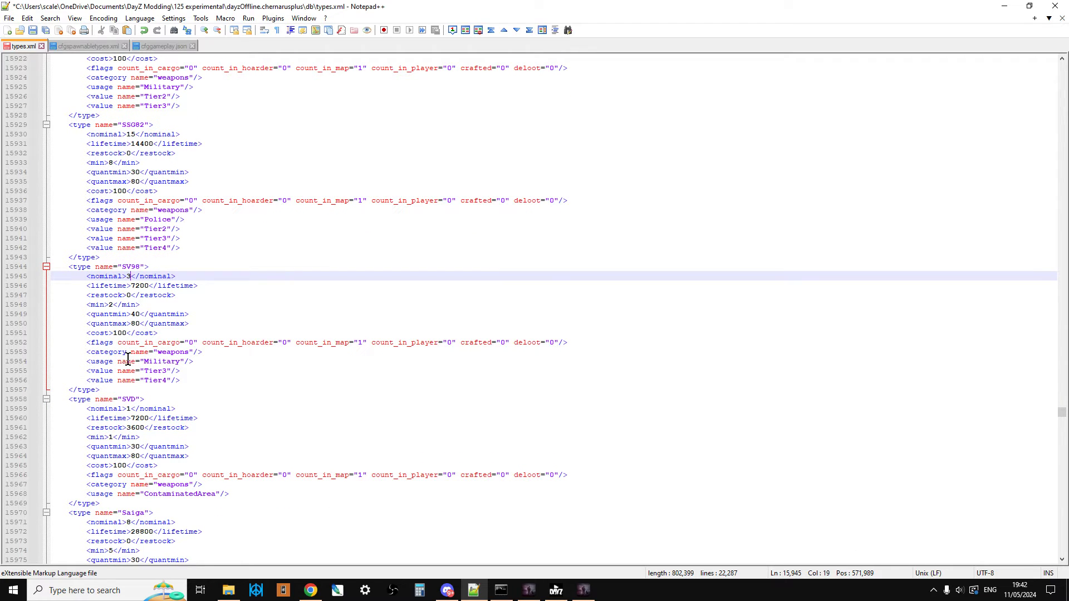
pyautogui.moveTo(178, 276); pyautogui.dragTo(82, 277)
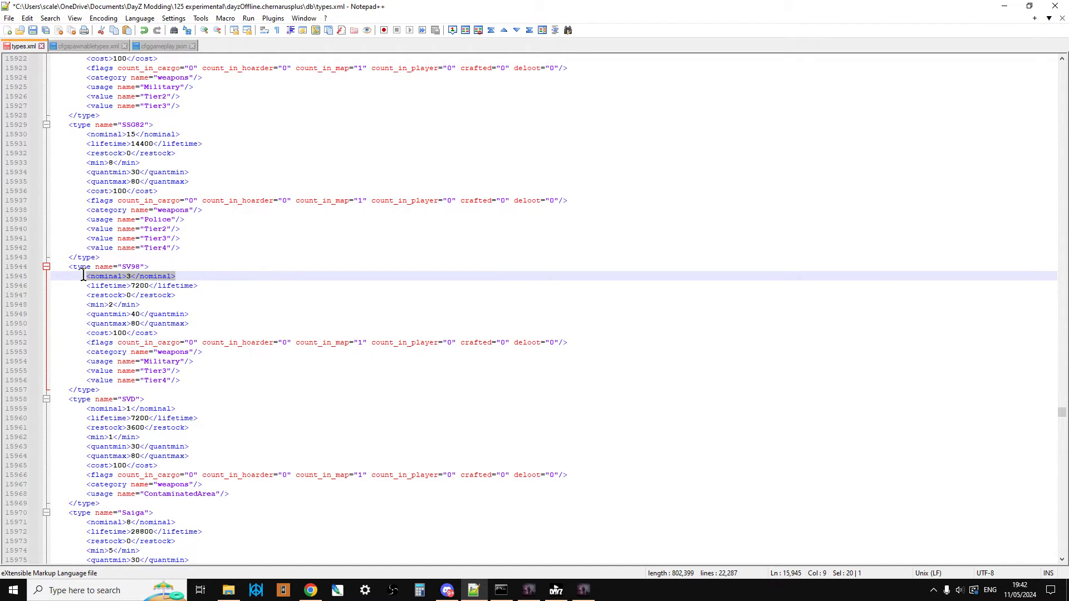
pyautogui.click(149, 295)
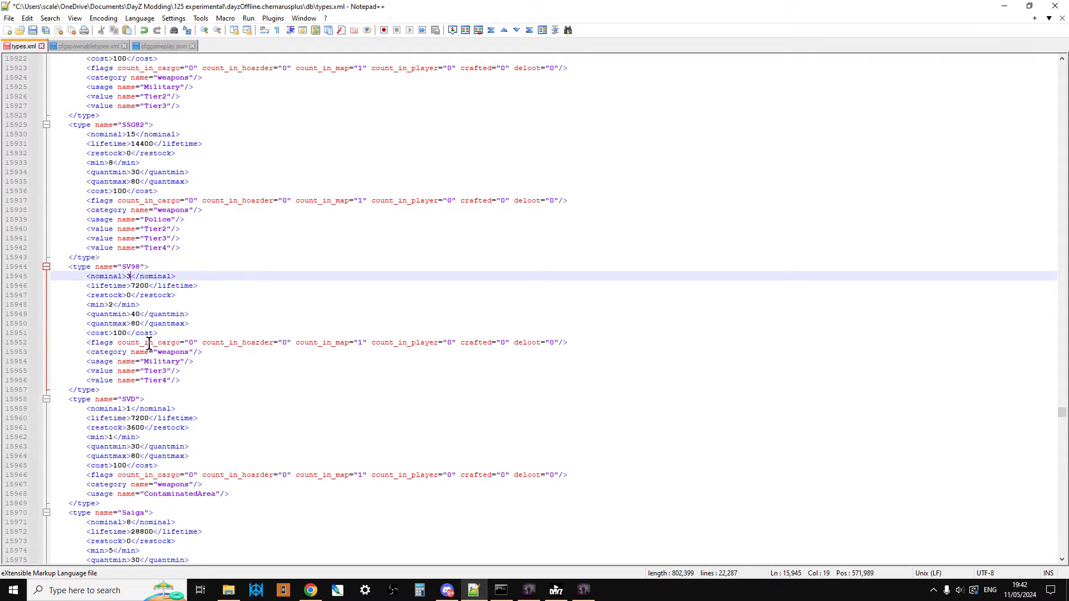
pyautogui.press('BackSpace')
pyautogui.write('6')
pyautogui.click(113, 305)
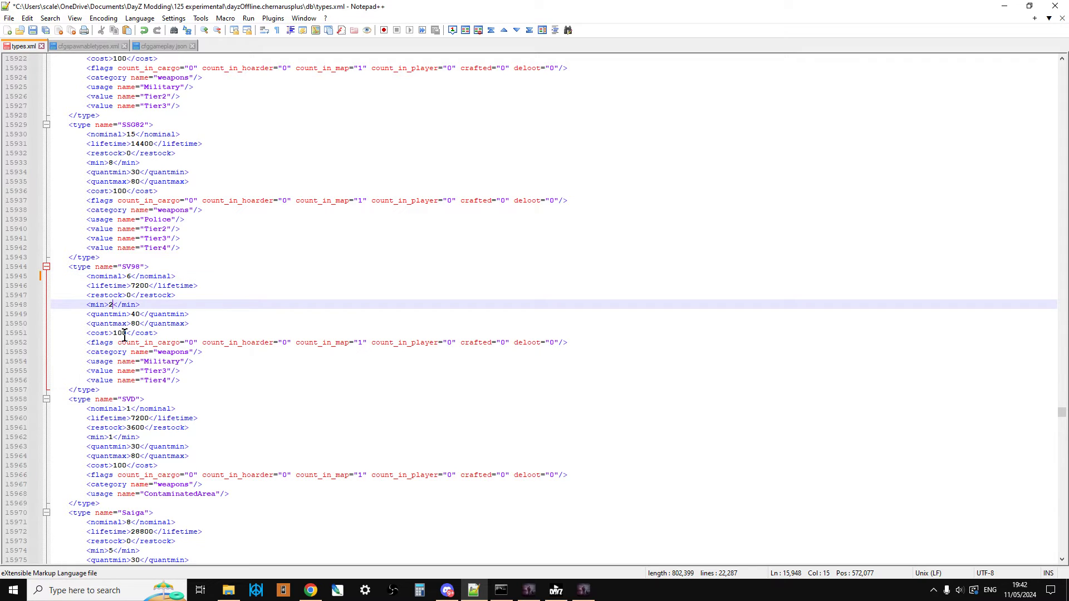
pyautogui.press('BackSpace')
pyautogui.write('4')
# Step: Review the SV98 rifle entry's flags, usage, tier values, nominal and quantmin lines
pyautogui.moveTo(367, 342); pyautogui.dragTo(317, 338)
pyautogui.click(224, 362)
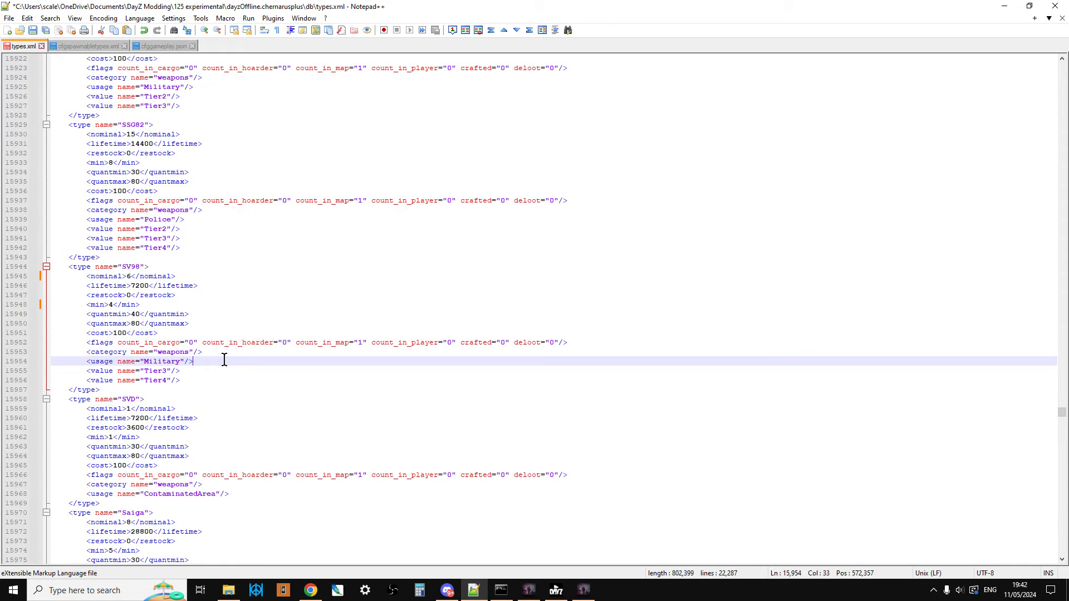
pyautogui.click(197, 378)
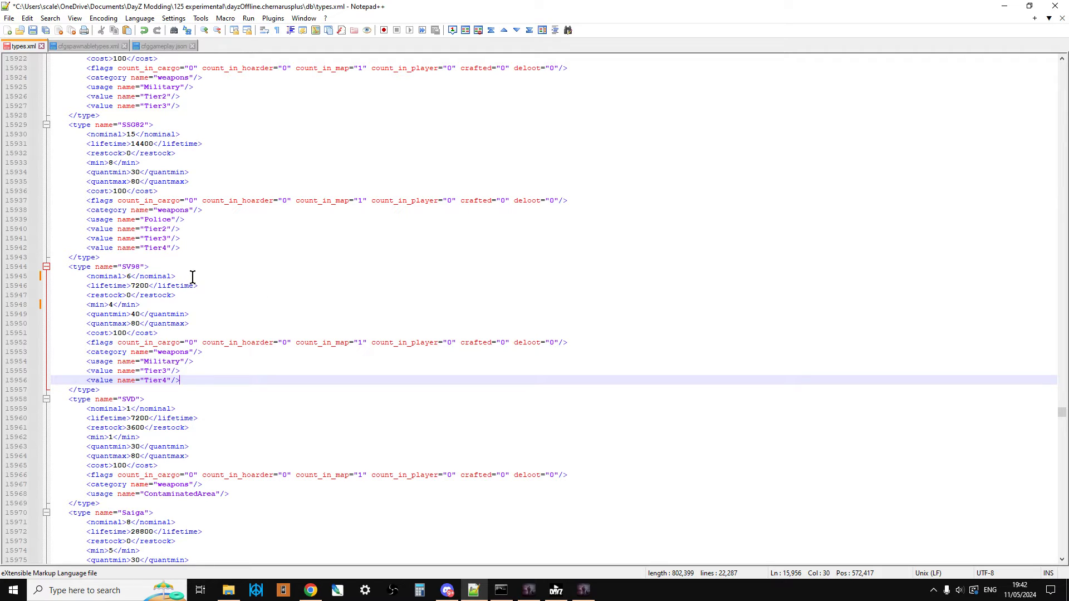
pyautogui.moveTo(191, 277); pyautogui.dragTo(73, 277)
pyautogui.moveTo(194, 390); pyautogui.dragTo(67, 369)
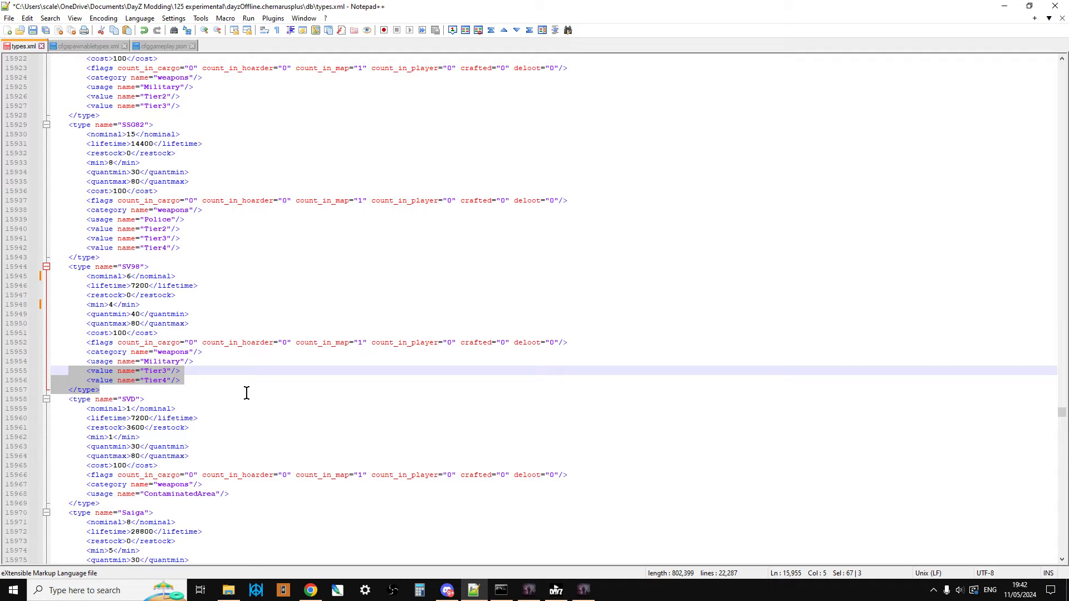
pyautogui.moveTo(174, 269); pyautogui.dragTo(86, 276)
pyautogui.moveTo(140, 314); pyautogui.dragTo(190, 315)
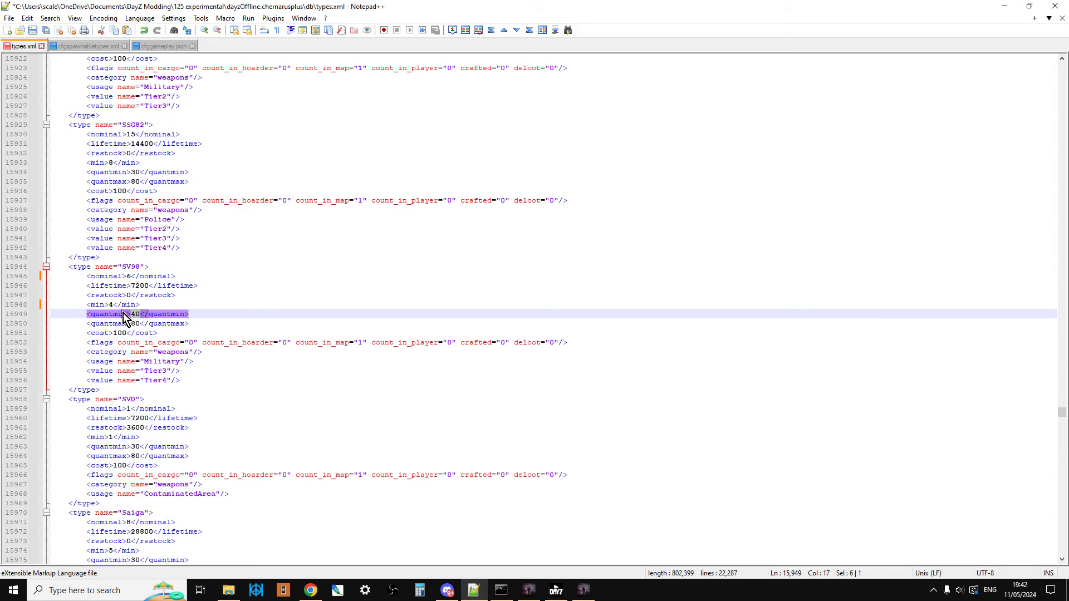
pyautogui.click(218, 378)
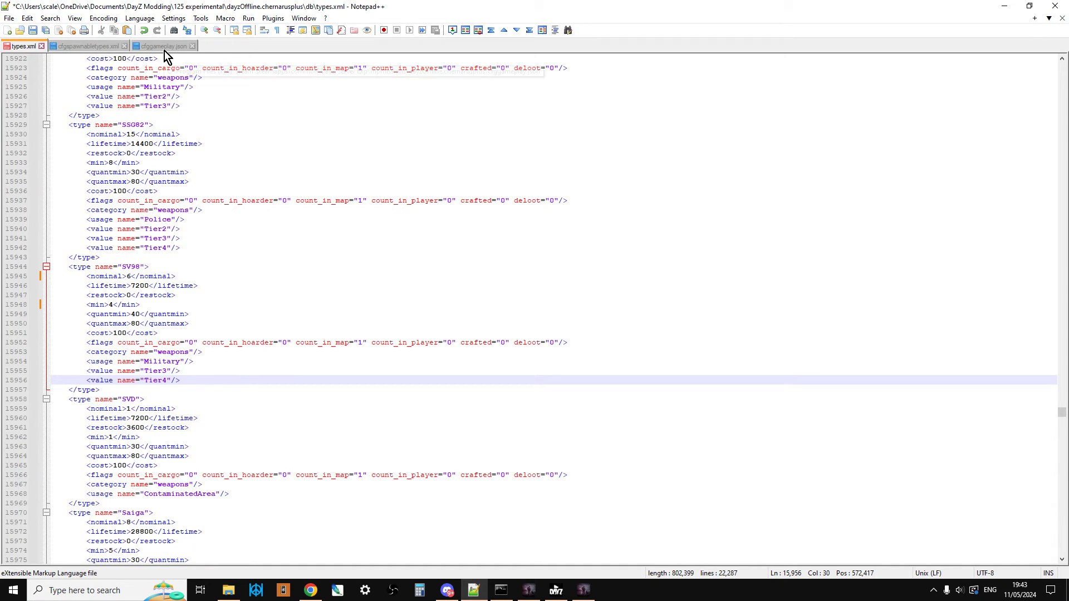
# Step: Switch to cfgspawnabletypes.xml and find the SV98 entry by searching for sv98
pyautogui.click(100, 48)
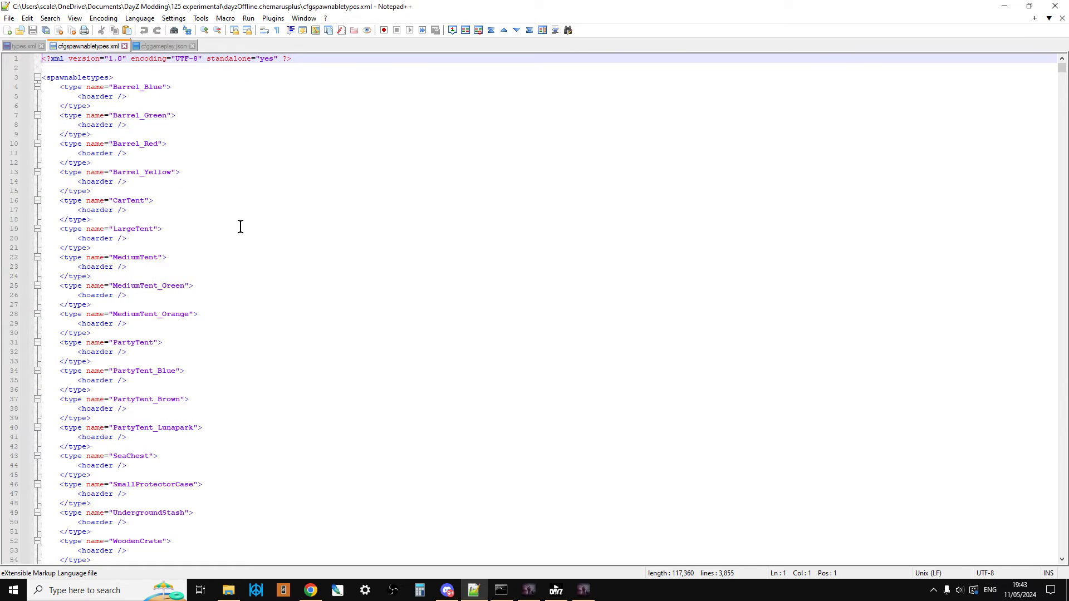
pyautogui.click(244, 182)
pyautogui.hotkey('ctrl', 'f')
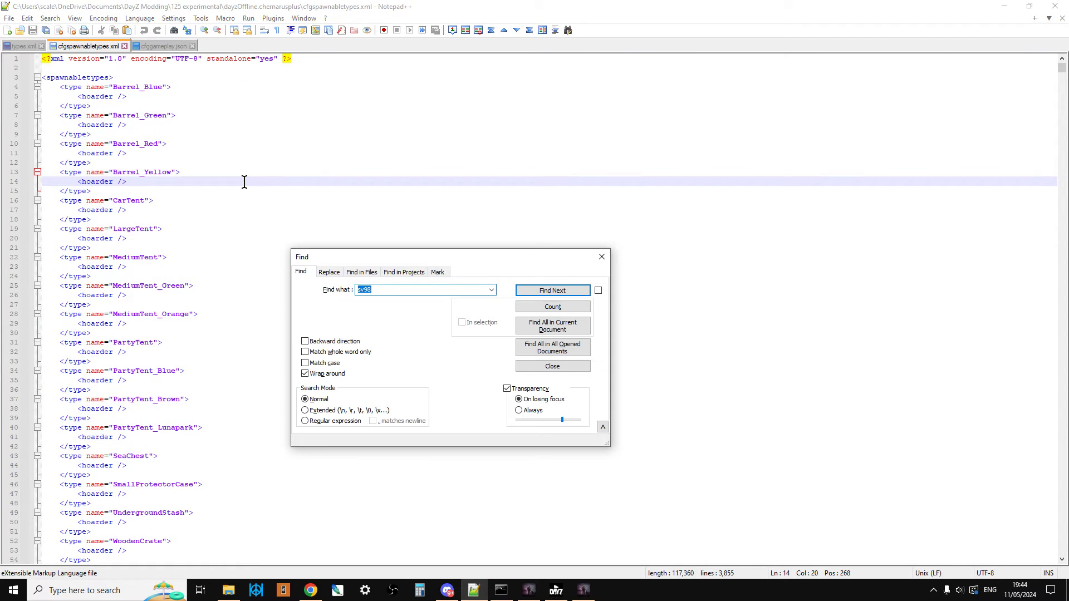
pyautogui.click(529, 290)
pyautogui.click(601, 258)
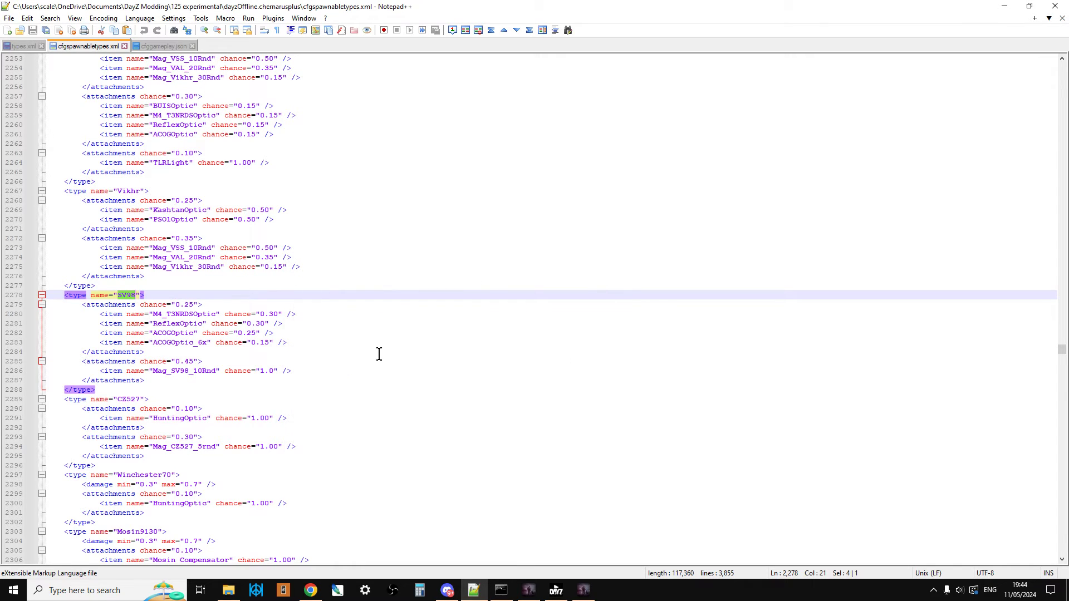
# Step: Examine the SV98 entry's optics attachments block, including its overall chance and each optic's individual chance
pyautogui.scroll(-1, 353, 351)
pyautogui.moveTo(113, 359); pyautogui.dragTo(63, 267)
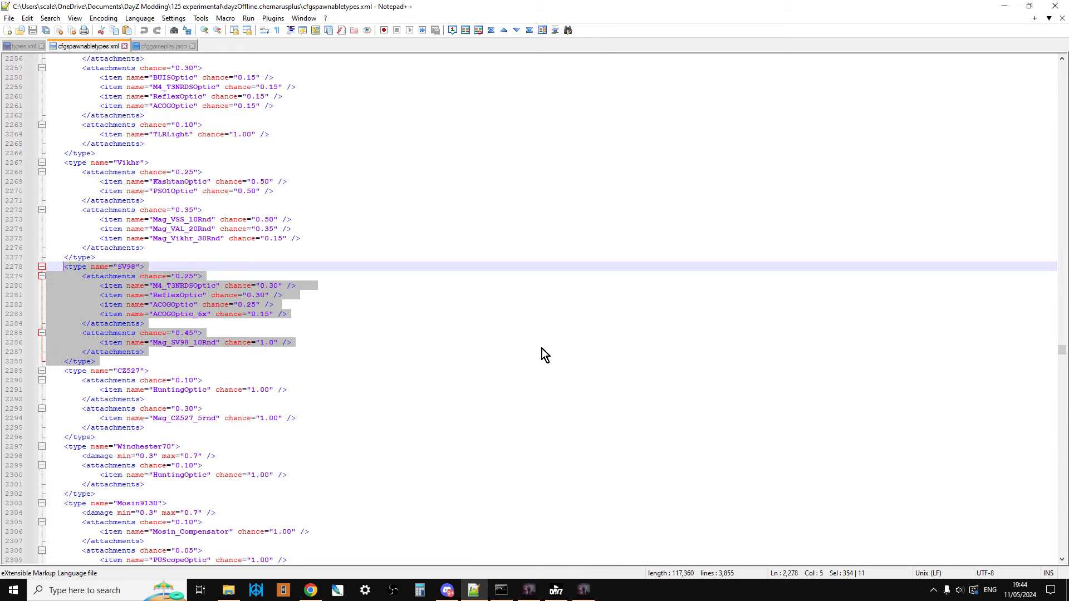
pyautogui.click(282, 382)
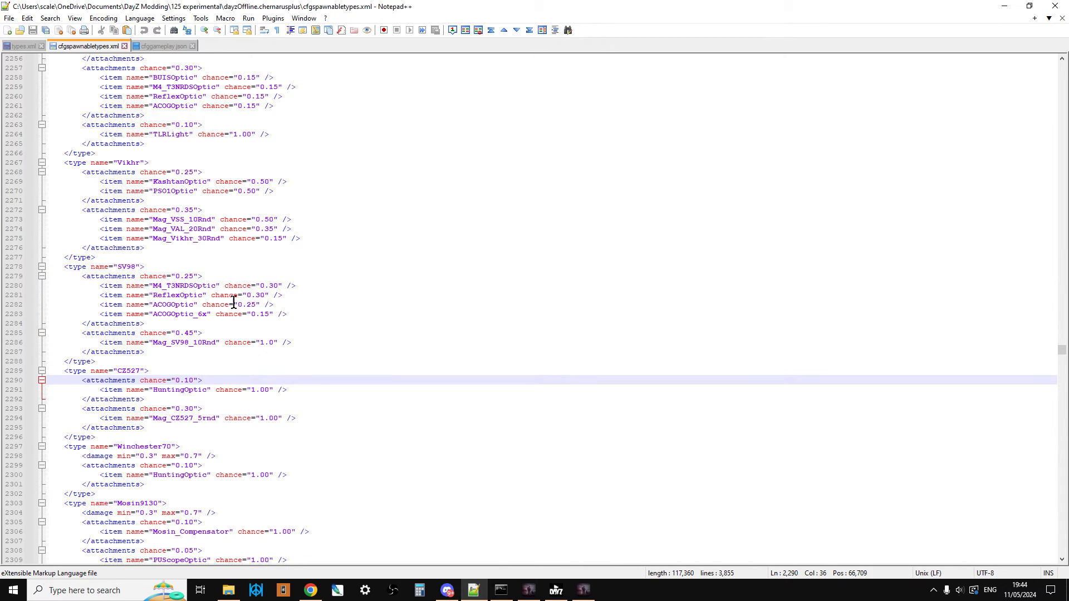
pyautogui.moveTo(82, 276); pyautogui.dragTo(222, 322)
pyautogui.moveTo(209, 274); pyautogui.dragTo(170, 275)
pyautogui.click(227, 271)
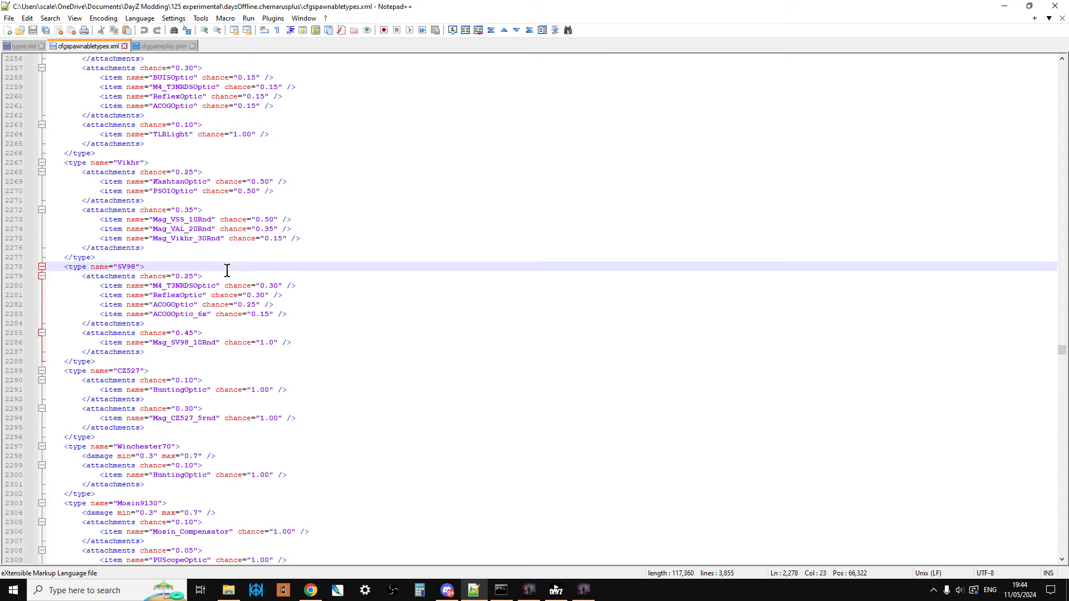
pyautogui.click(225, 276)
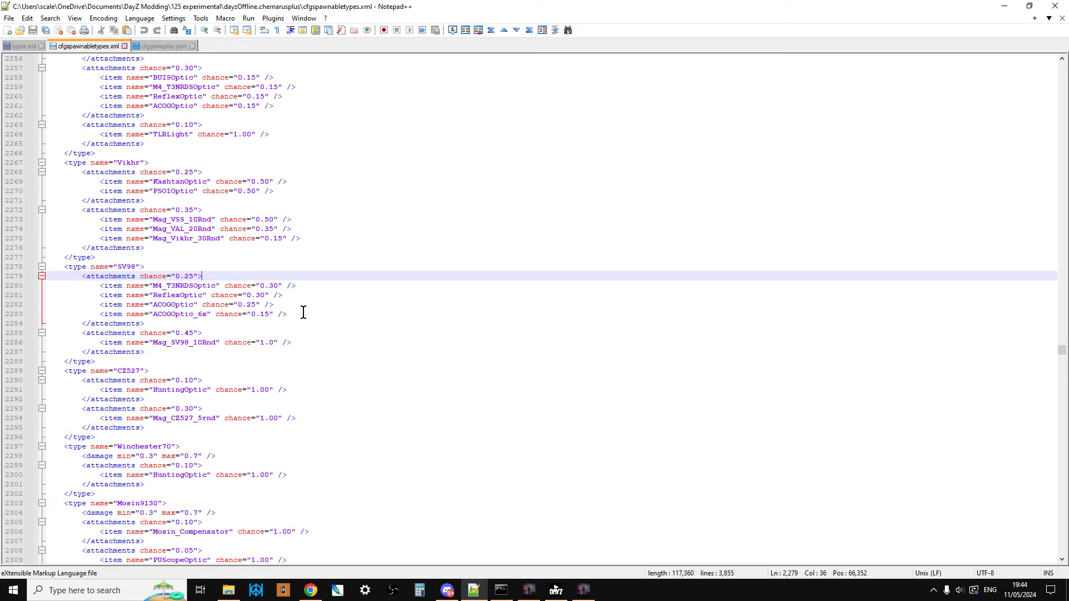
pyautogui.moveTo(300, 314); pyautogui.dragTo(99, 284)
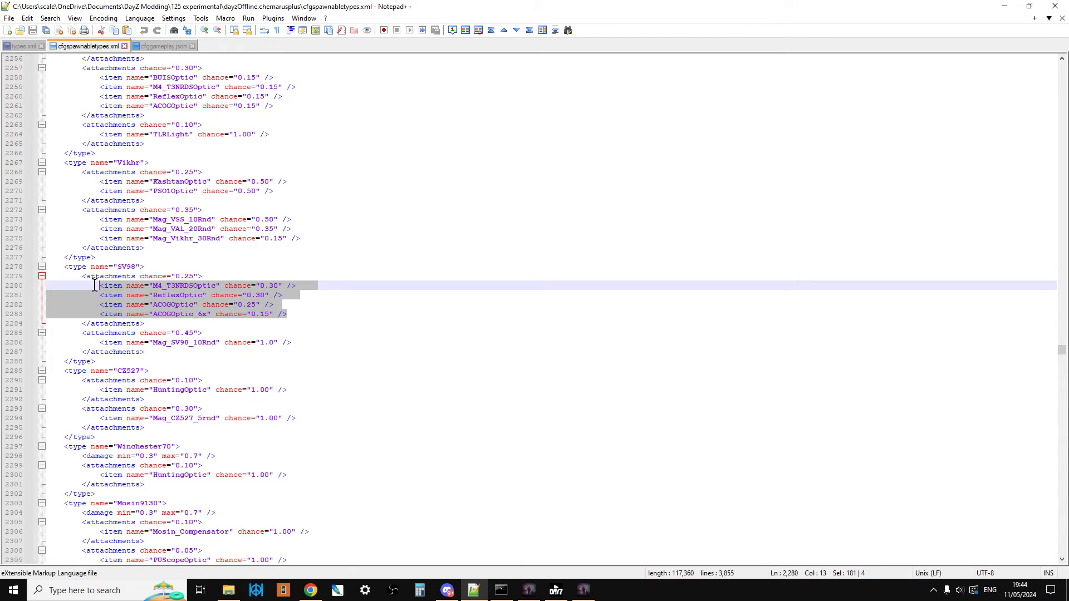
pyautogui.click(276, 299)
pyautogui.click(270, 304)
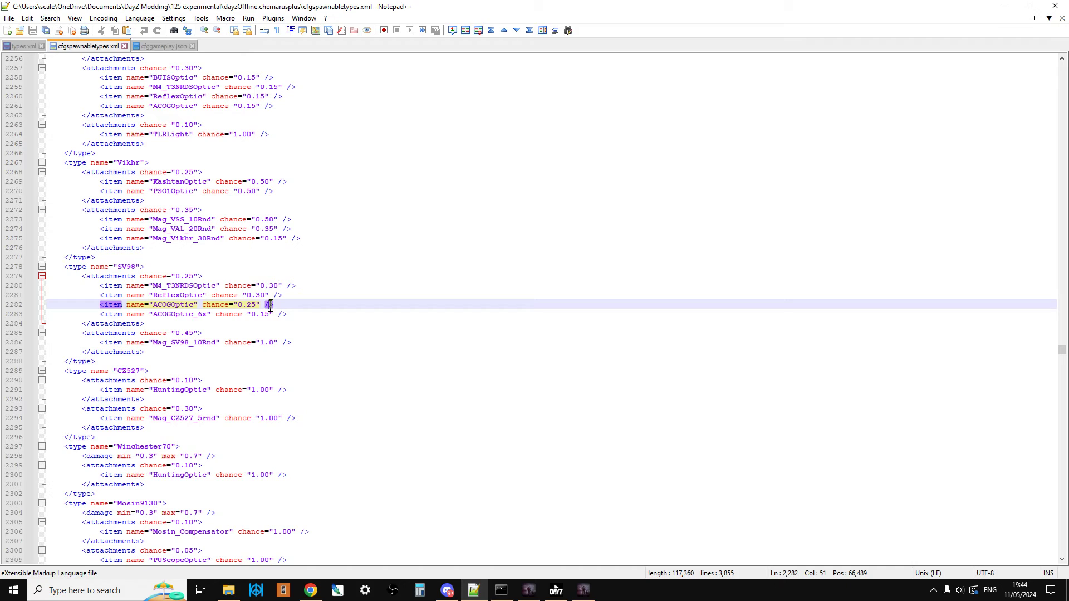
pyautogui.click(285, 315)
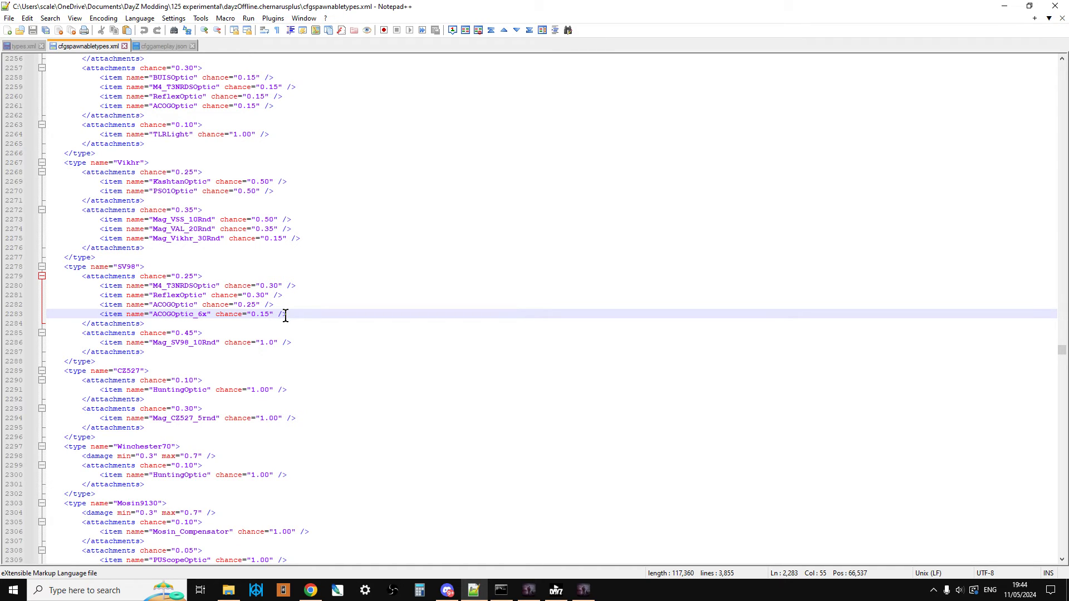
# Step: Set the chance of the SV98's attachments block containing Mag_SV98_10Rnd to 1.00
pyautogui.click(216, 333)
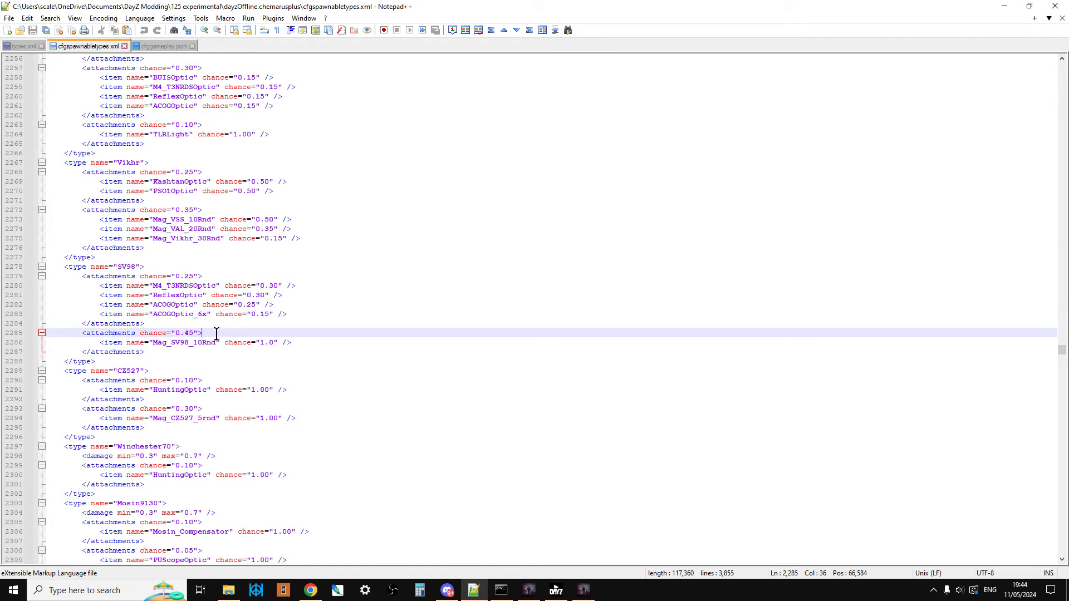
pyautogui.moveTo(216, 333); pyautogui.dragTo(78, 332)
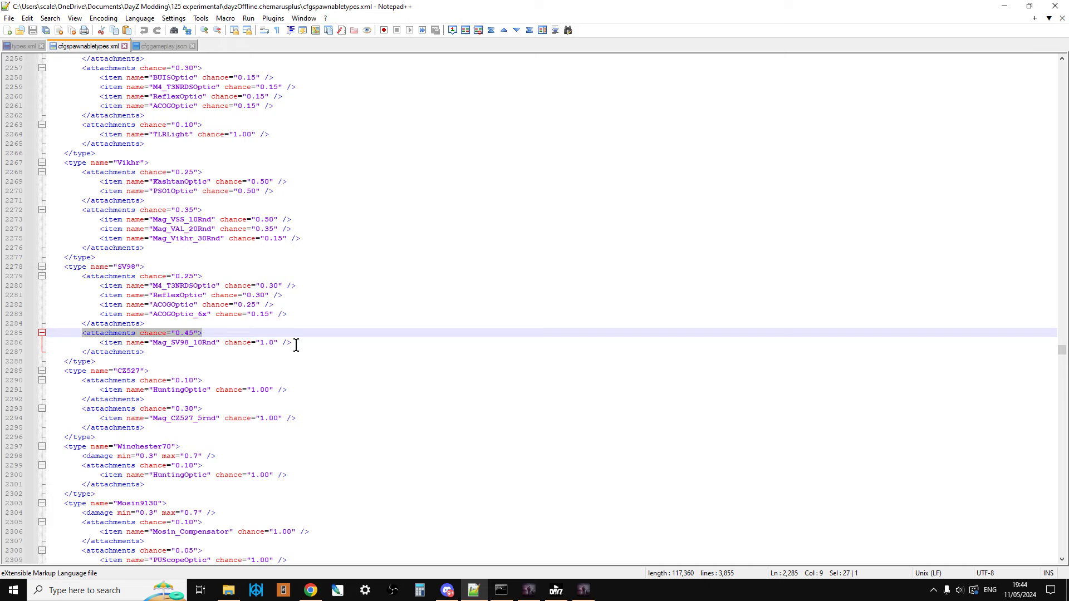
pyautogui.moveTo(296, 342); pyautogui.dragTo(99, 347)
pyautogui.click(218, 335)
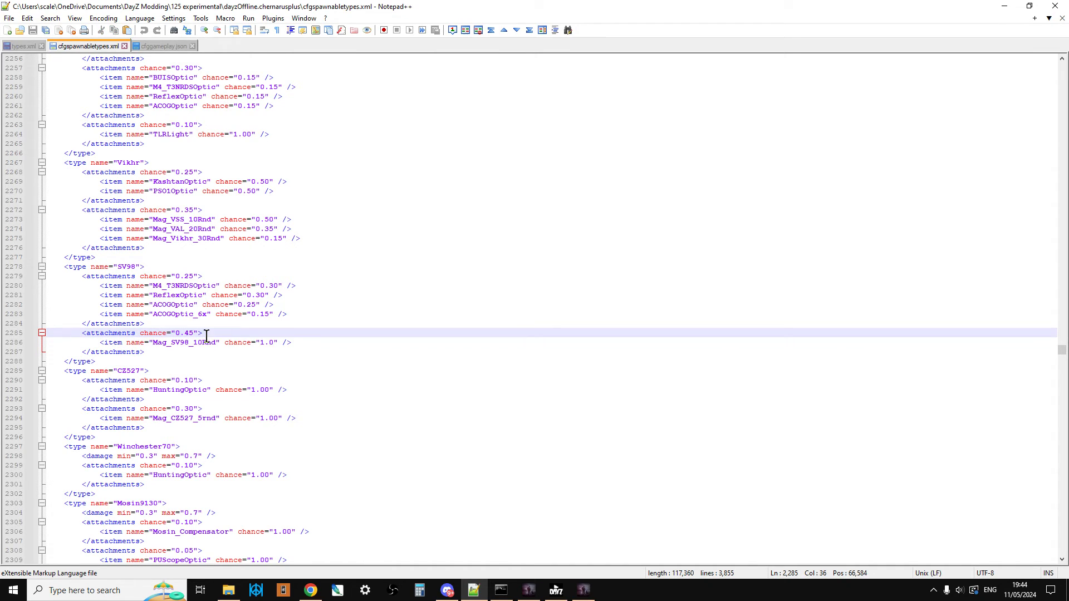
pyautogui.click(192, 333)
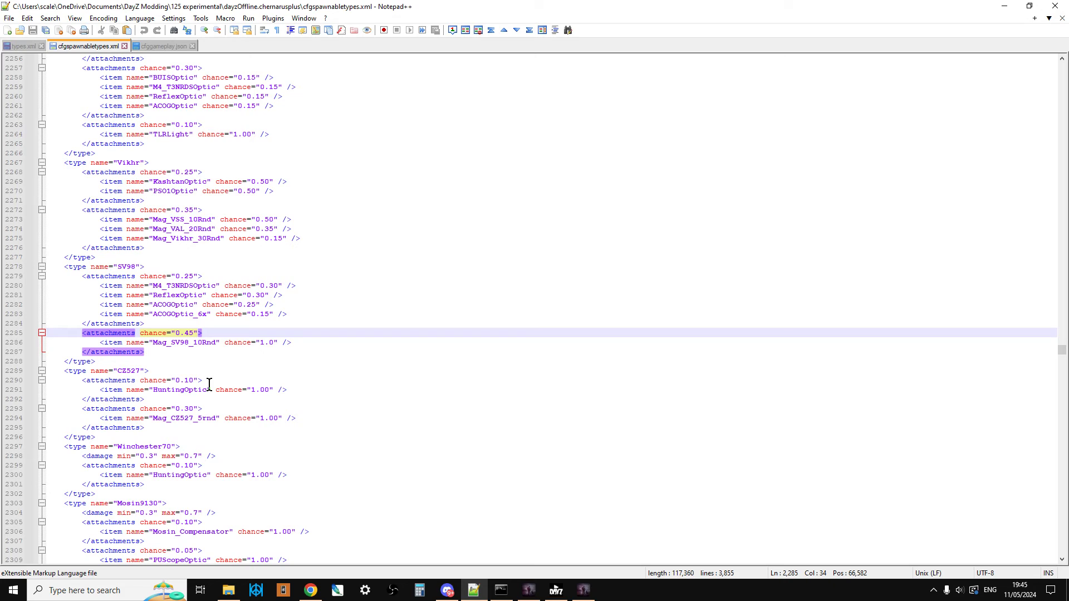
pyautogui.press('BackSpace')
pyautogui.press('BackSpace')
pyautogui.press('BackSpace')
pyautogui.press('BackSpace')
pyautogui.write('1.00')
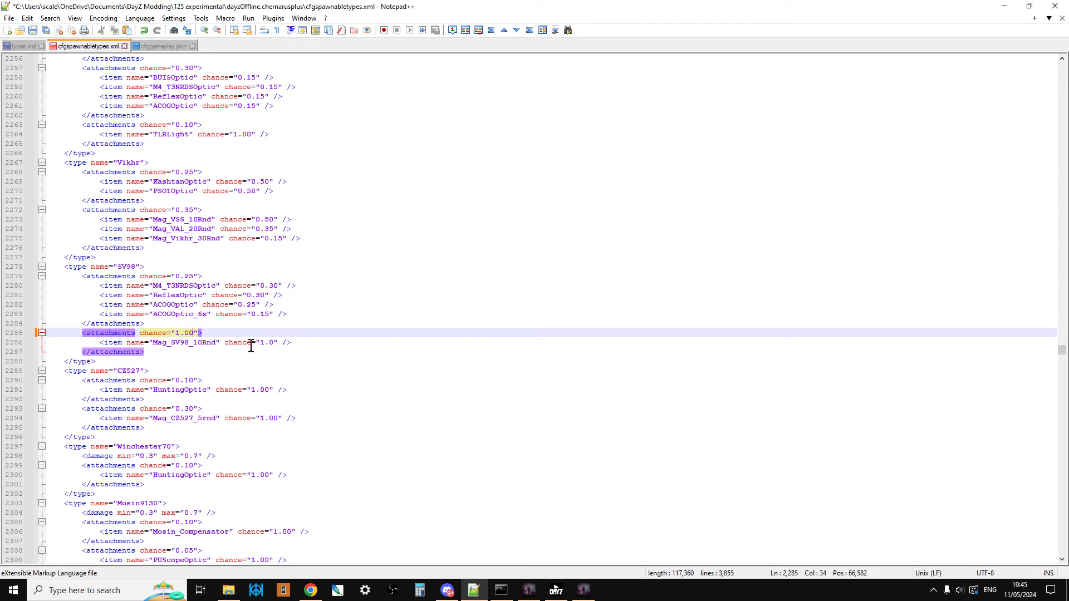
pyautogui.press('End')
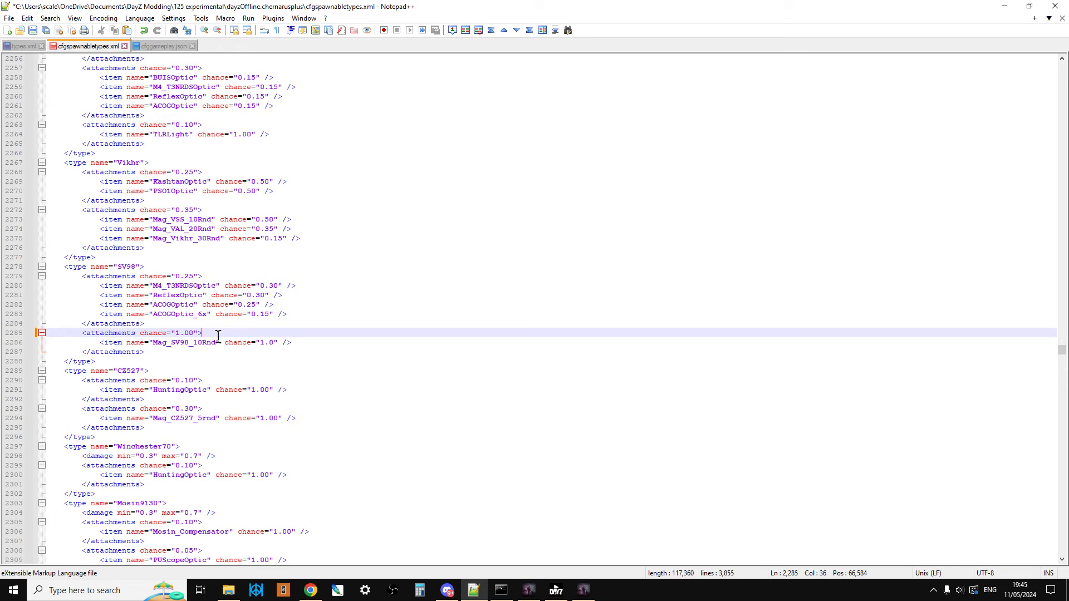
# Step: Set the chance of the SV98's optics attachments block to 1.00
pyautogui.click(193, 276)
pyautogui.press('BackSpace')
pyautogui.press('BackSpace')
pyautogui.press('BackSpace')
pyautogui.press('BackSpace')
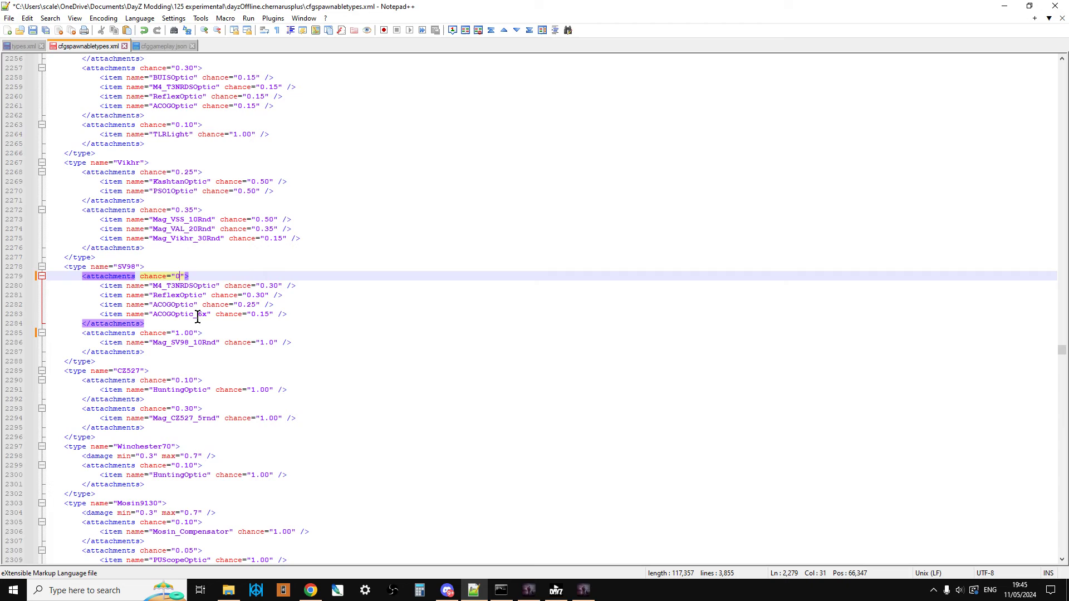
pyautogui.write('1.00')
pyautogui.click(237, 334)
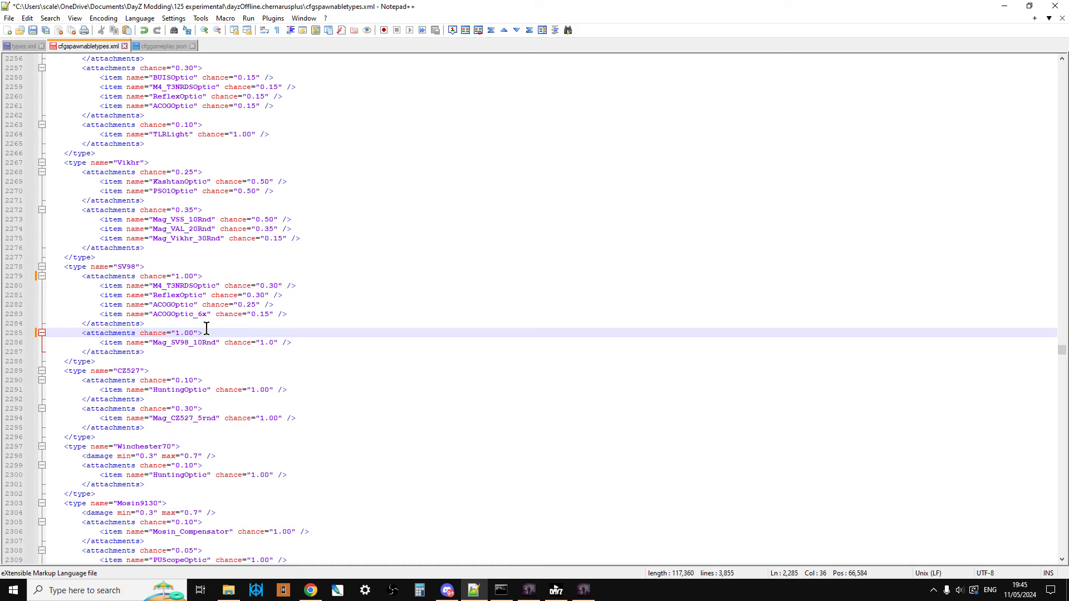
# Step: Review the individual chance values of the four optics listed under the SV98's first attachments block
pyautogui.click(246, 314)
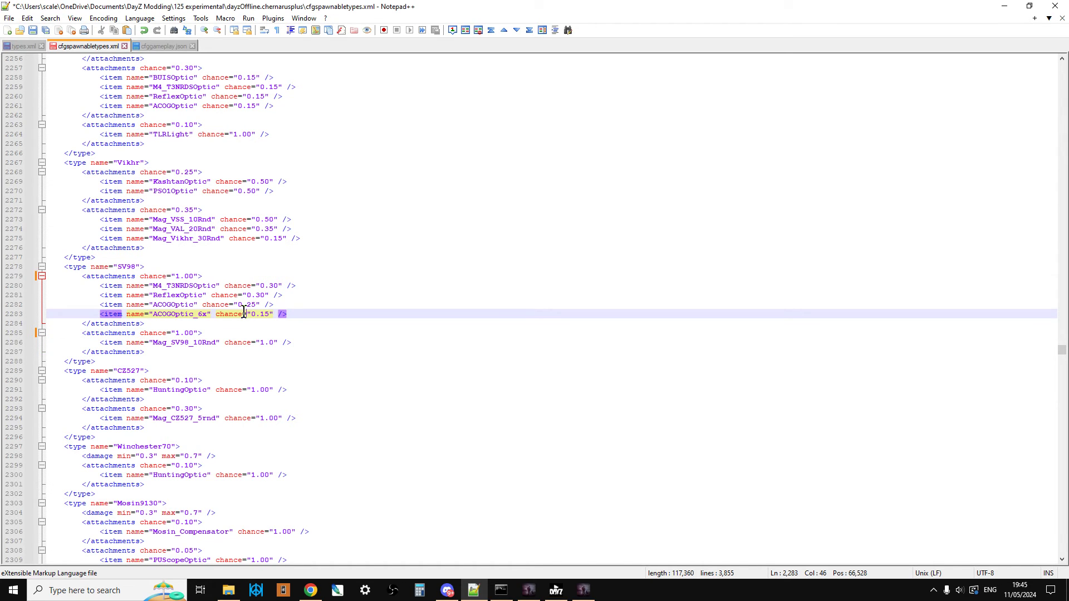
pyautogui.click(243, 304)
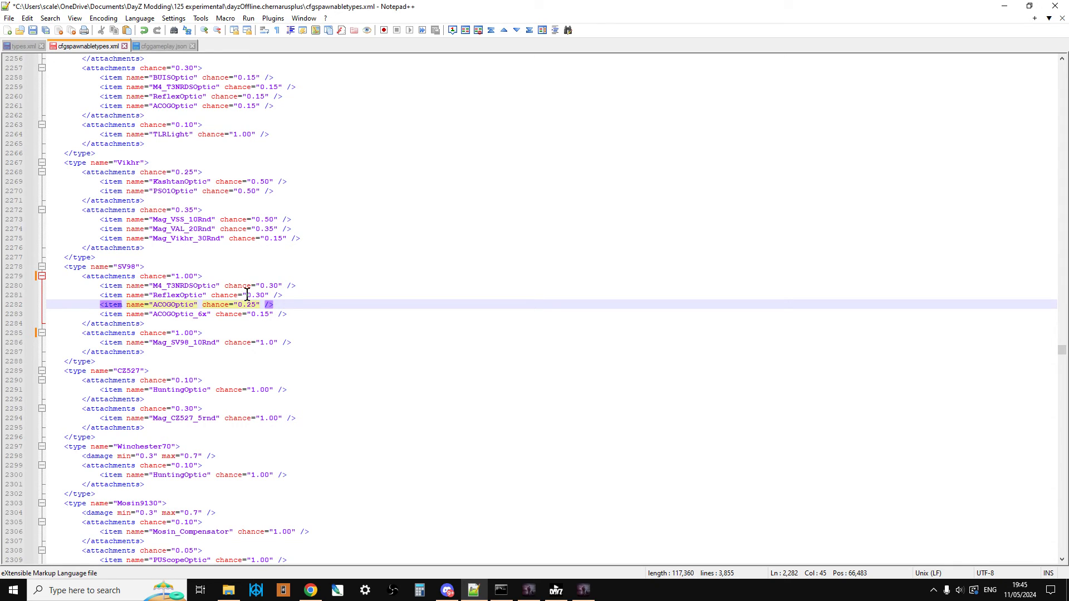
pyautogui.click(247, 295)
pyautogui.click(250, 286)
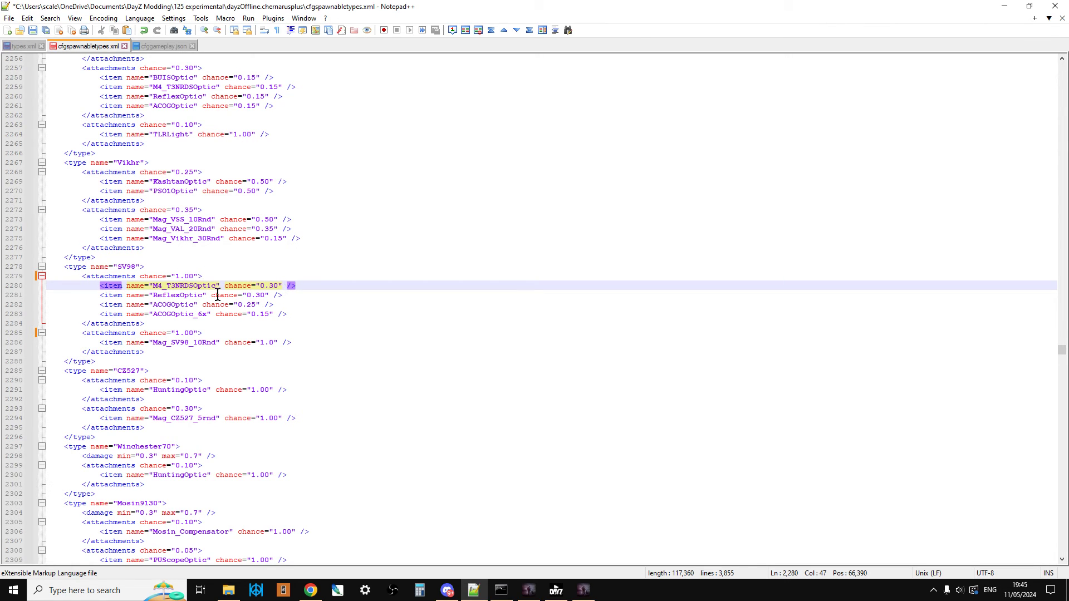
pyautogui.click(105, 286)
pyautogui.click(262, 313)
pyautogui.click(254, 305)
pyautogui.click(257, 296)
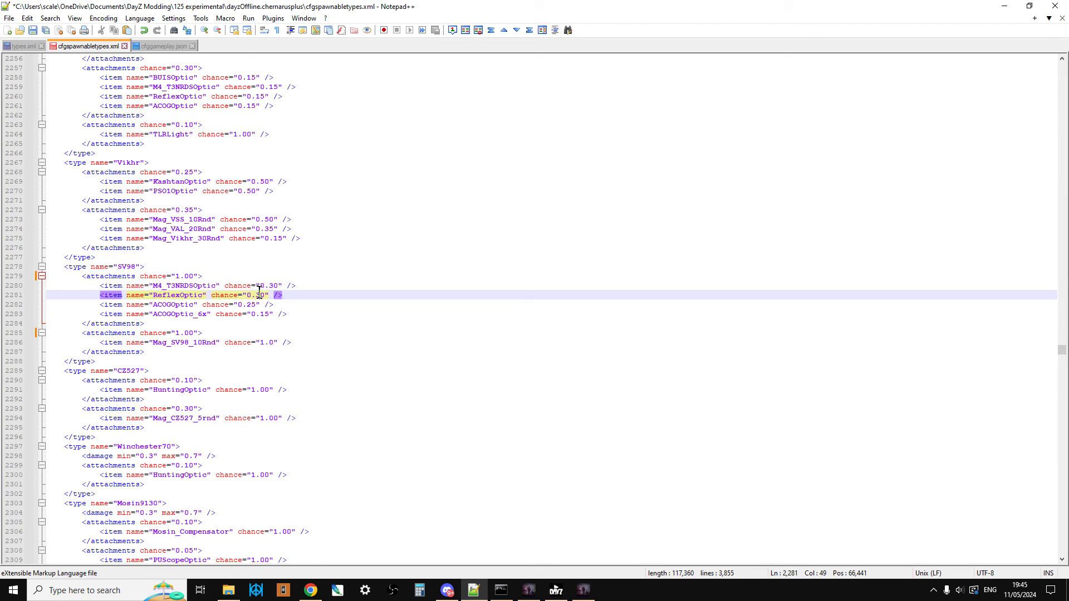
pyautogui.click(270, 285)
pyautogui.click(259, 296)
pyautogui.click(254, 305)
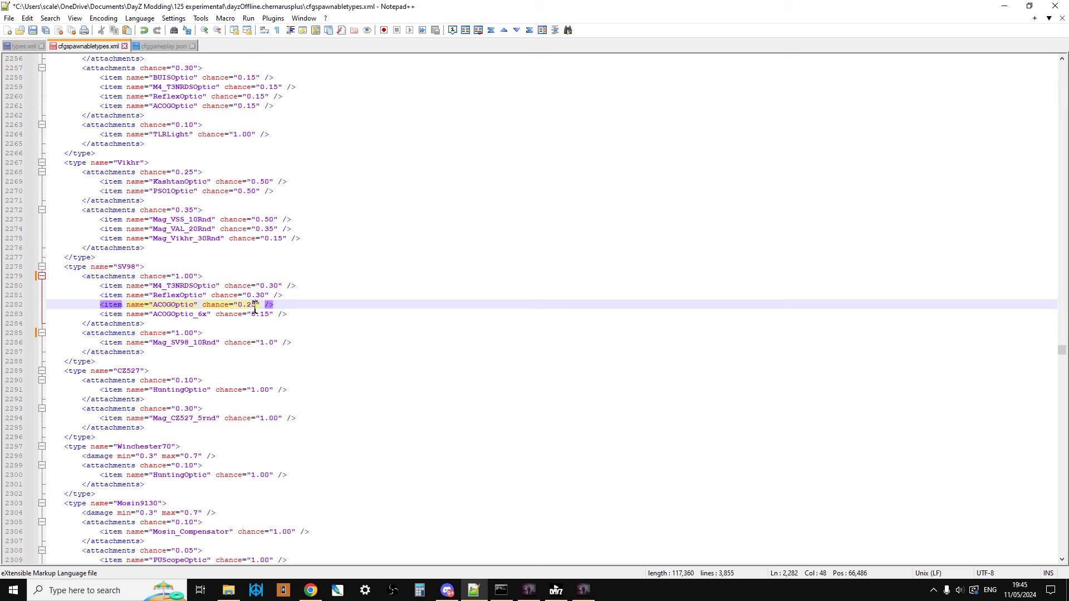
# Step: Review each optic's chance in the SV98 entry and the names of its attachable items, including Mag_SV98_10Rnd
pyautogui.click(256, 315)
pyautogui.click(255, 305)
pyautogui.click(258, 295)
pyautogui.click(262, 286)
pyautogui.click(265, 313)
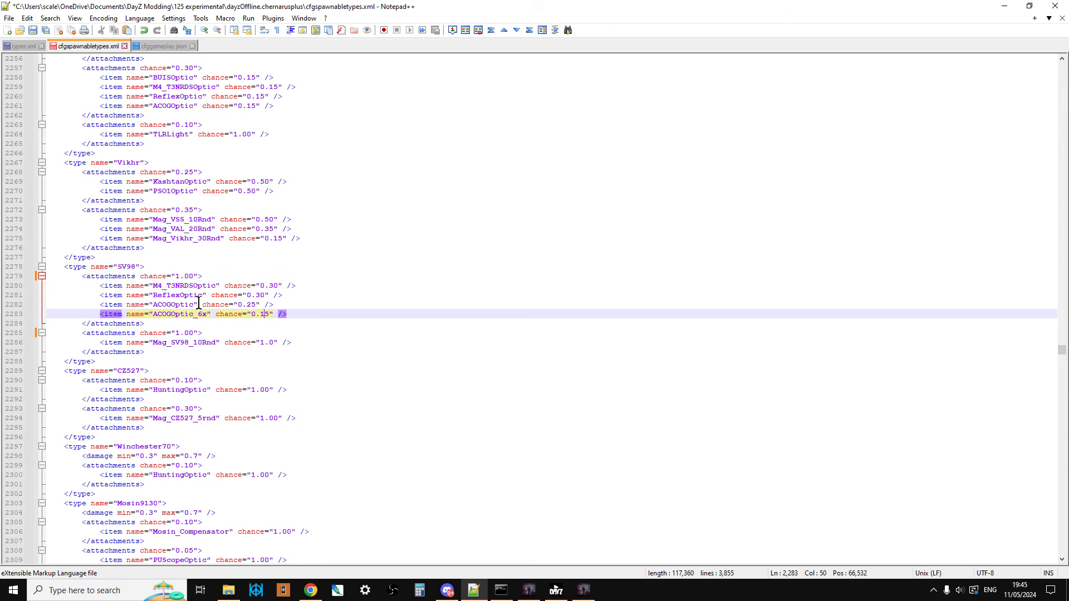
pyautogui.click(148, 266)
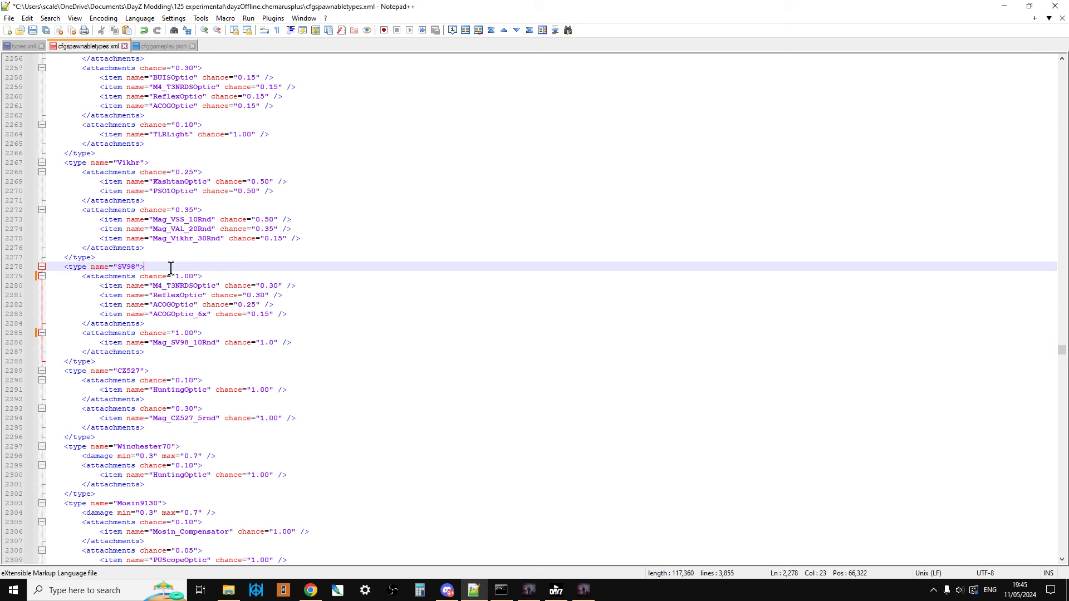
pyautogui.click(190, 287)
pyautogui.click(183, 296)
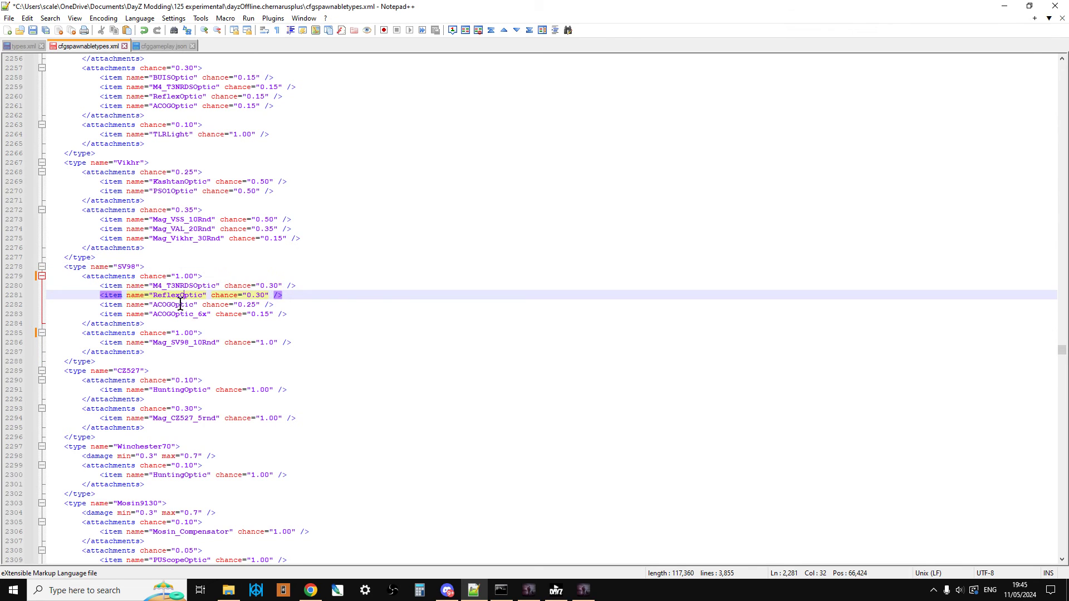
pyautogui.click(181, 305)
pyautogui.click(179, 314)
pyautogui.click(185, 343)
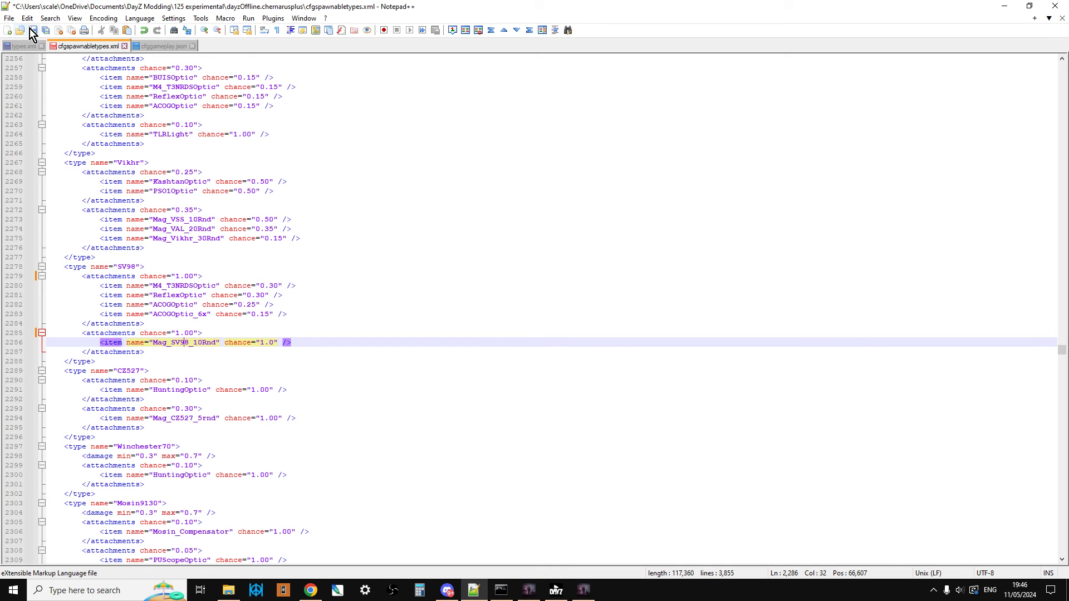
# Step: Switch to Chrome and look through the dayzOffline.chernarusplus mission folder, one level above db, in Nitrado's file browser
pyautogui.click(22, 46)
pyautogui.click(62, 46)
pyautogui.click(310, 590)
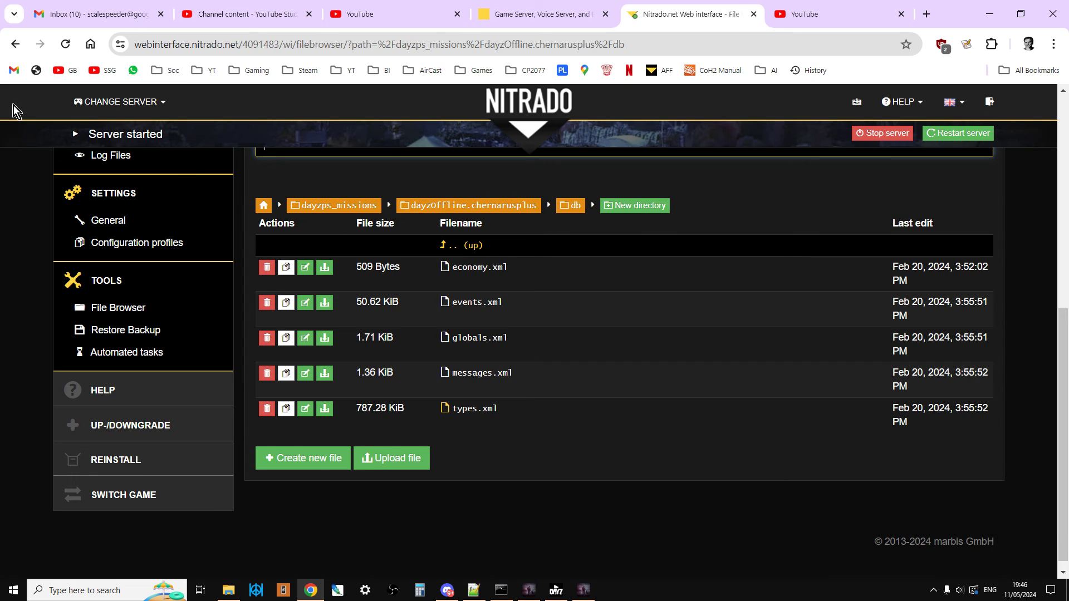
pyautogui.click(15, 44)
pyautogui.scroll(-15, 376, 350)
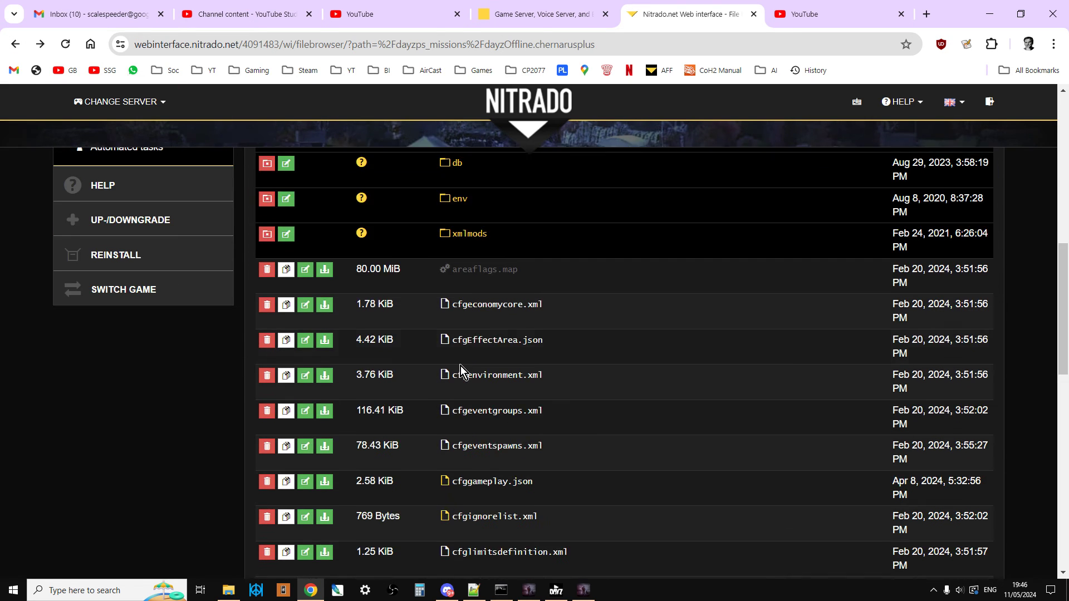
pyautogui.scroll(10, 473, 482)
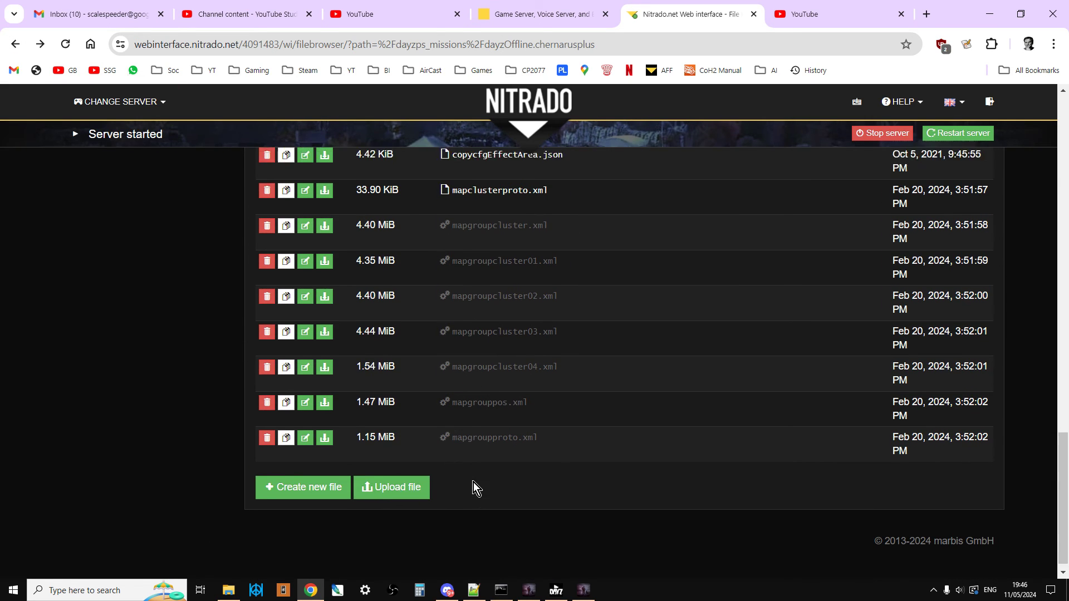
pyautogui.scroll(5, 490, 478)
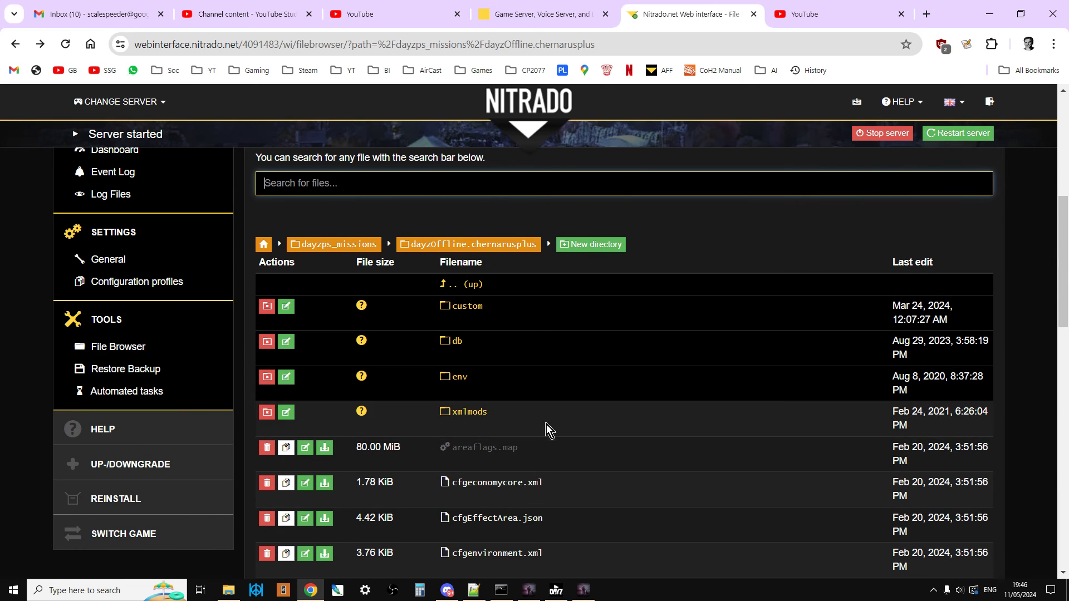
pyautogui.scroll(-1, 546, 424)
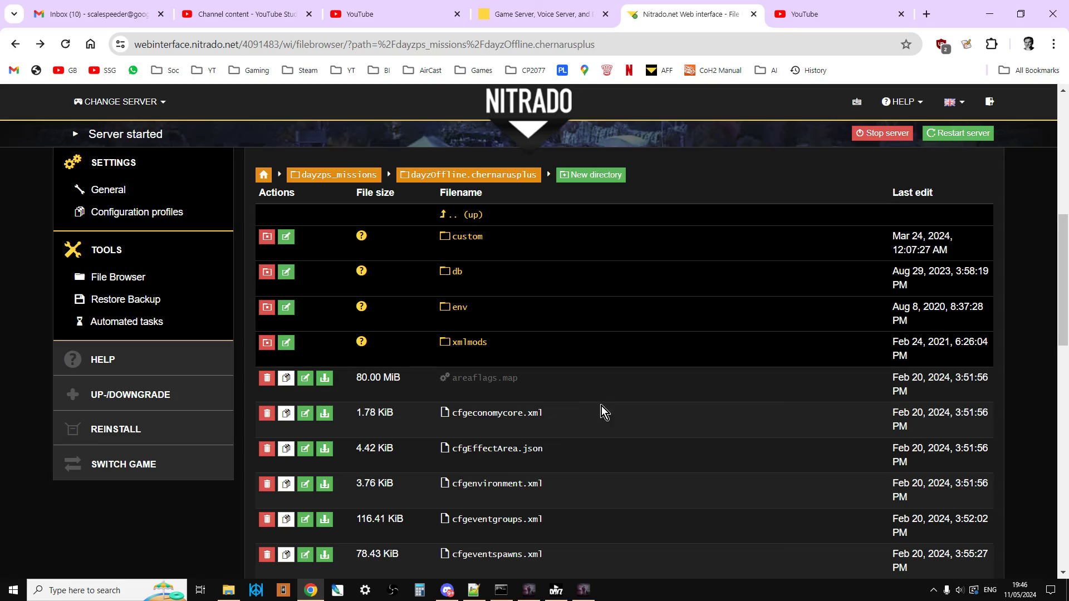
# Step: Switch to the running DayZ game and check the VS-89's view through its backup sight and attached scope
pyautogui.click(556, 590)
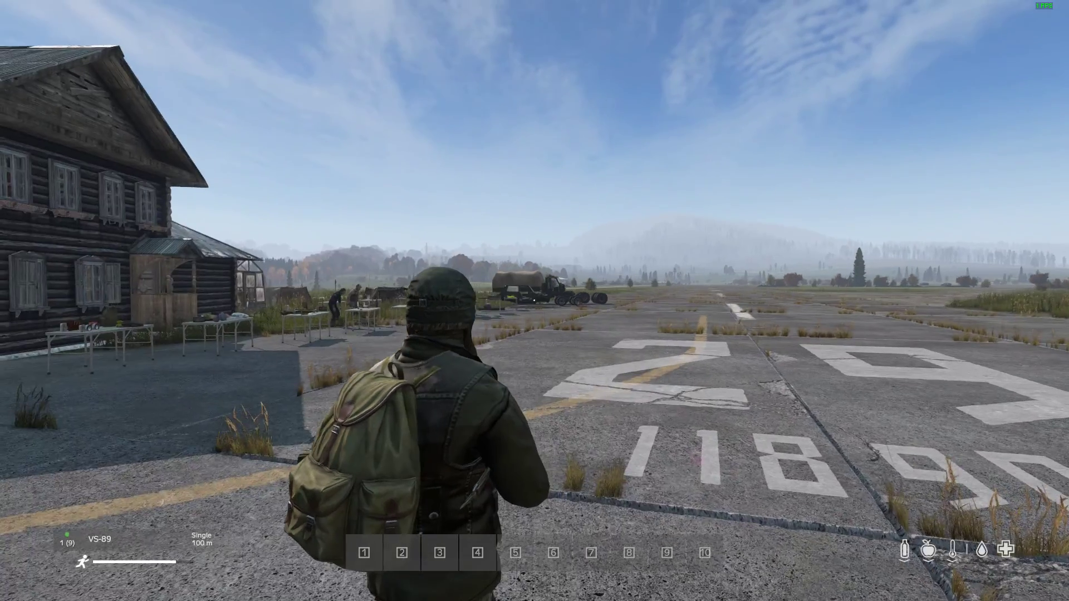
pyautogui.rightClick(535, 301)
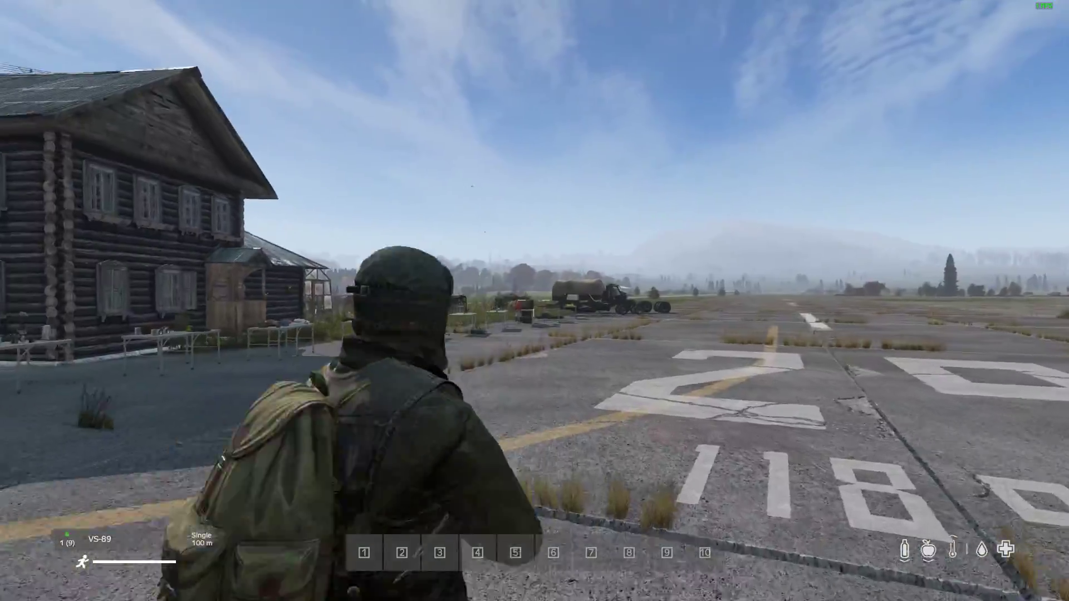
pyautogui.rightClick(535, 301)
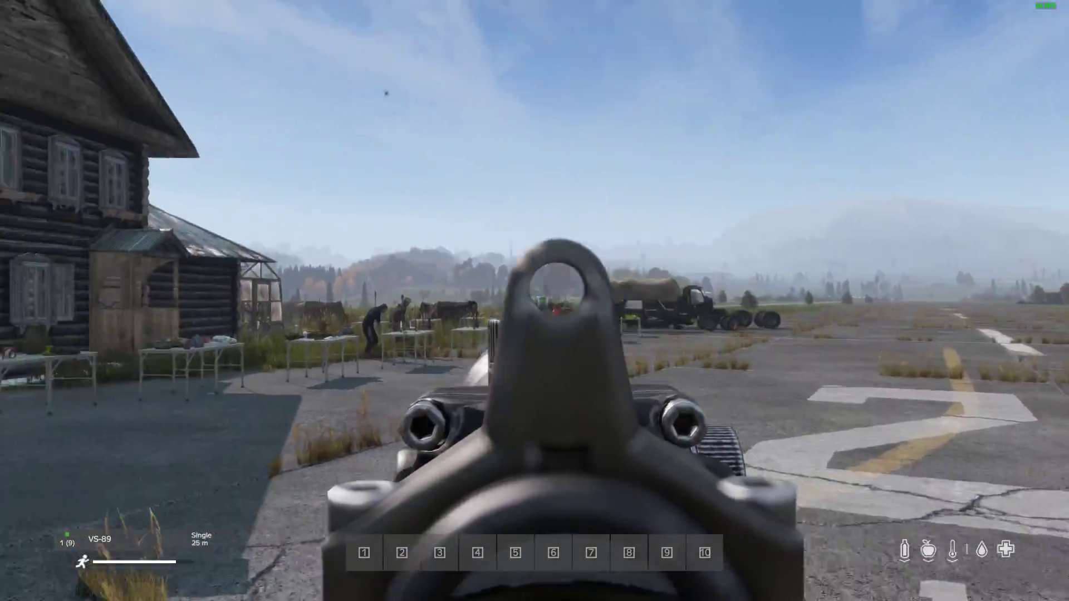
pyautogui.rightClick(534, 301)
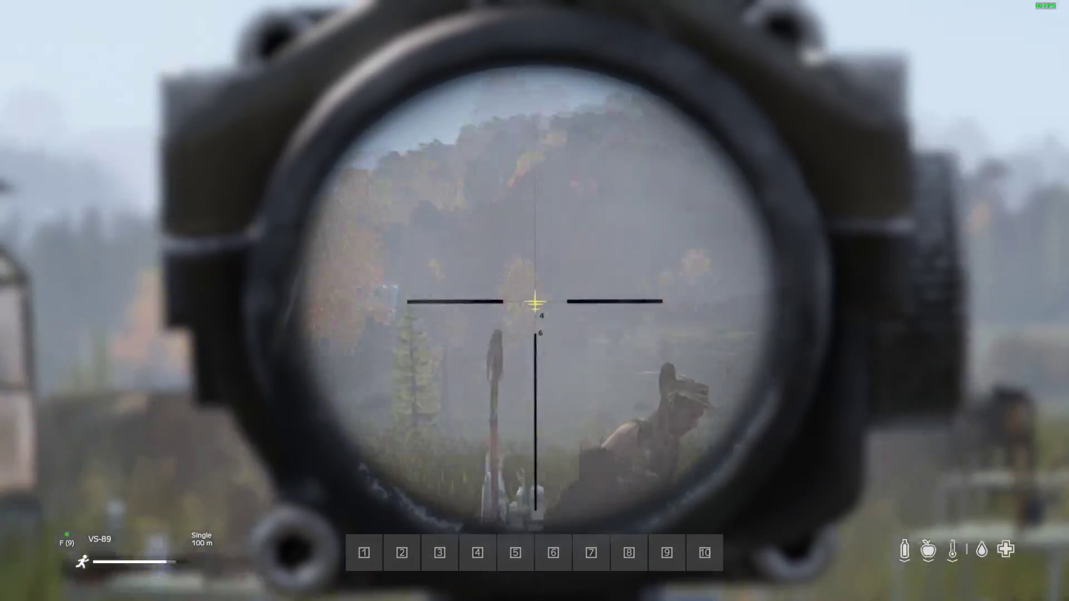
pyautogui.rightClick(535, 300)
pyautogui.press('w')
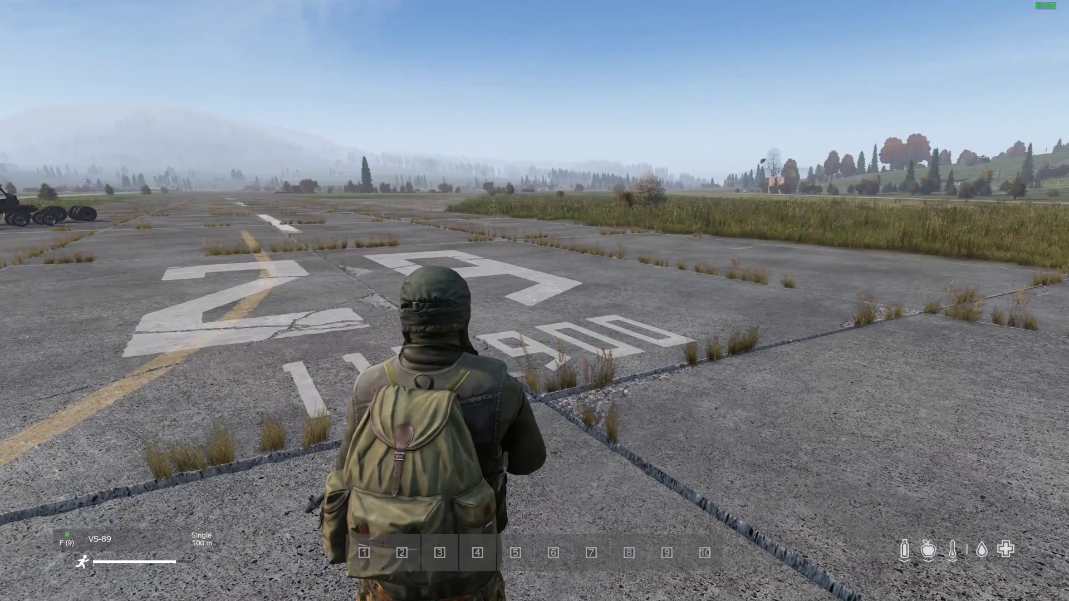